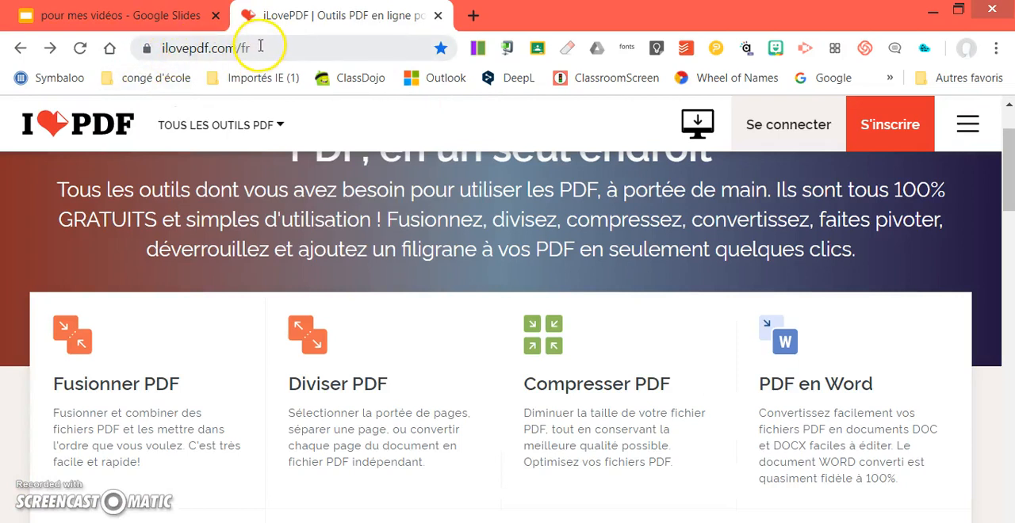
Upload "En cuisine avec Clémentine - Questions de compréhension.pdf" to the PDF en Word tool and convert it to Word
mouse_move(365, 125)
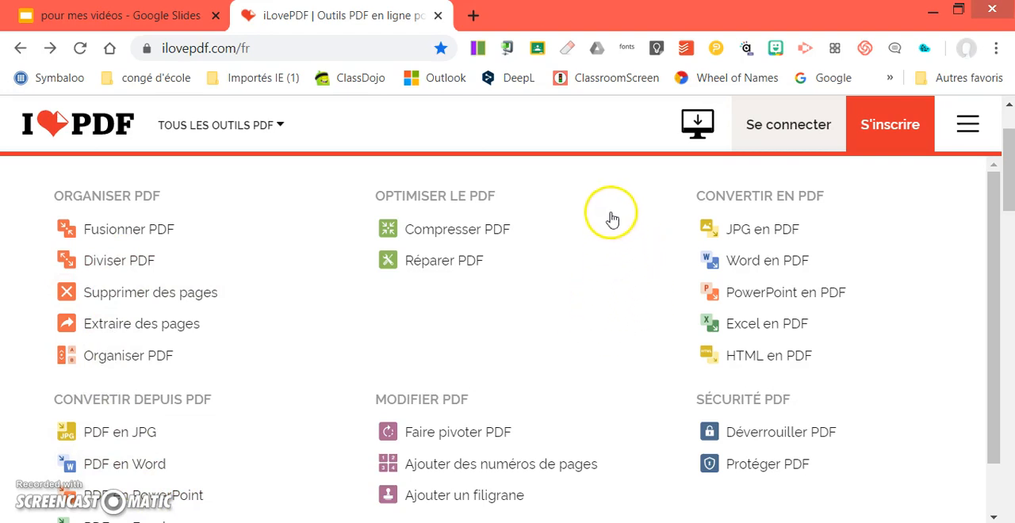
scroll(595, 416, "down", 1)
scroll(601, 417, "up", 1)
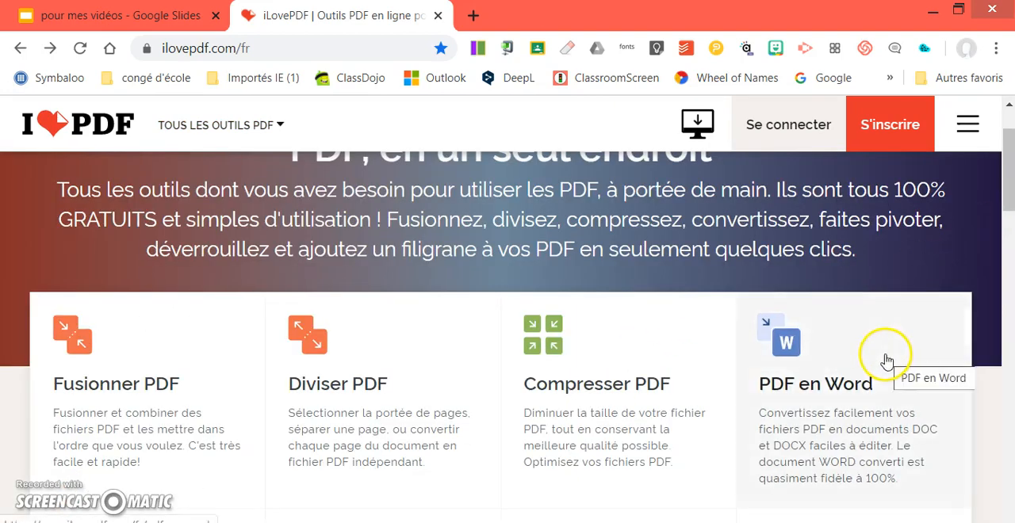
scroll(794, 414, "down", 5)
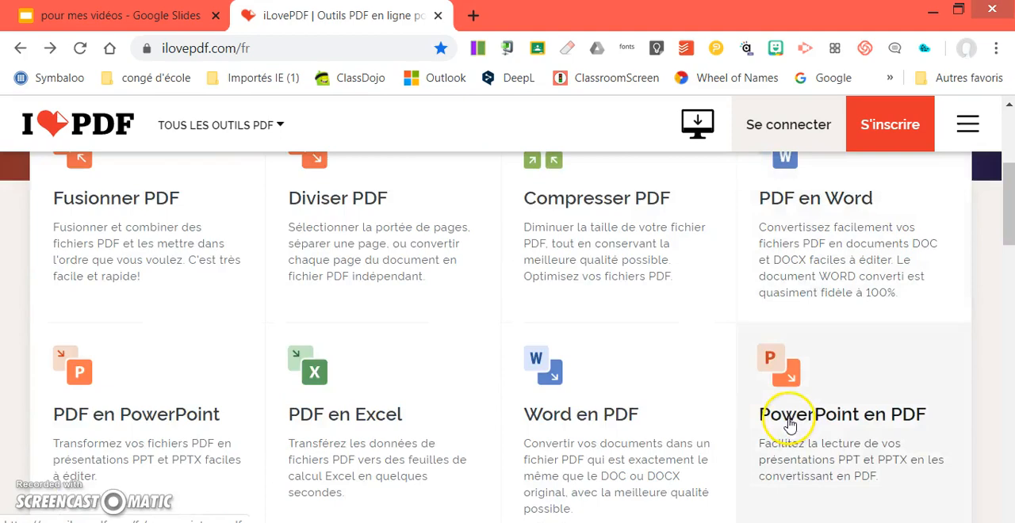
scroll(724, 430, "up", 4)
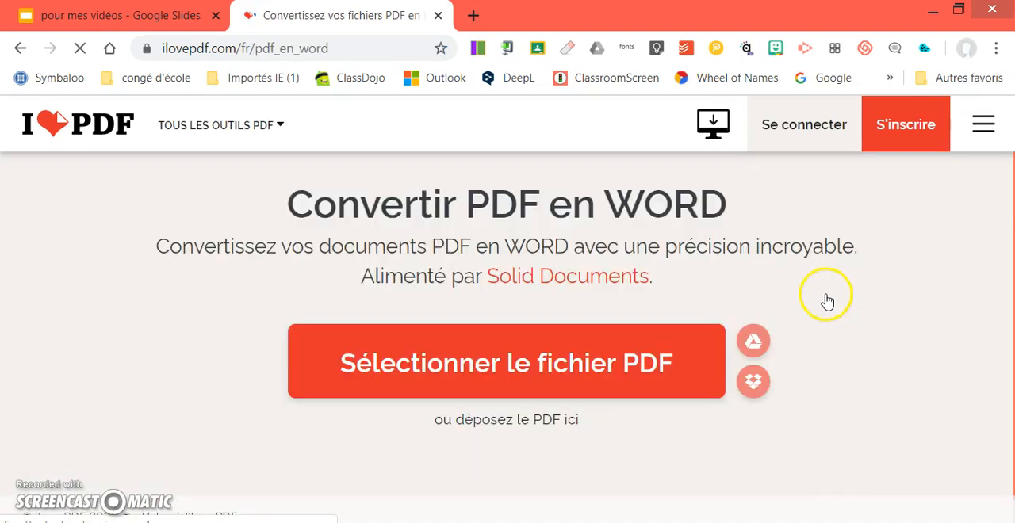
left_click(511, 366)
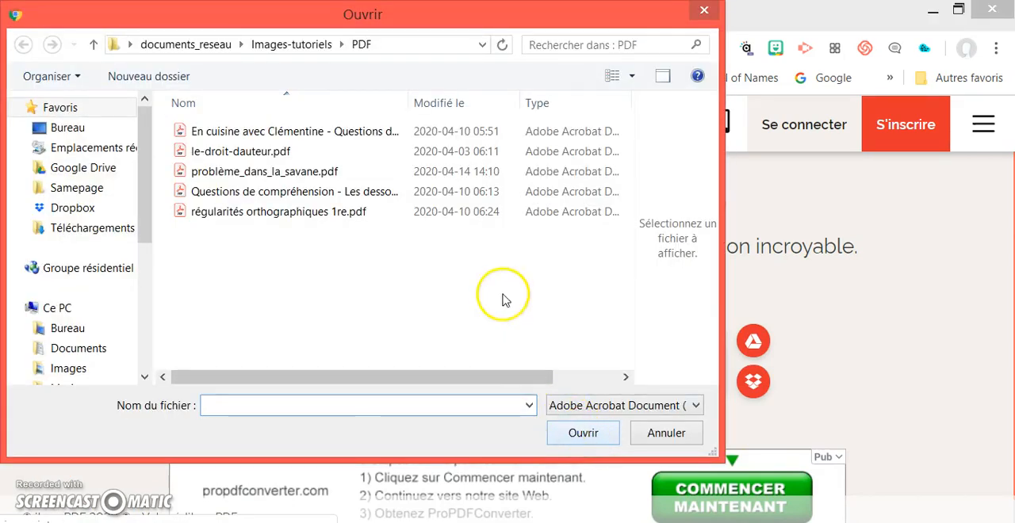
left_click(256, 133)
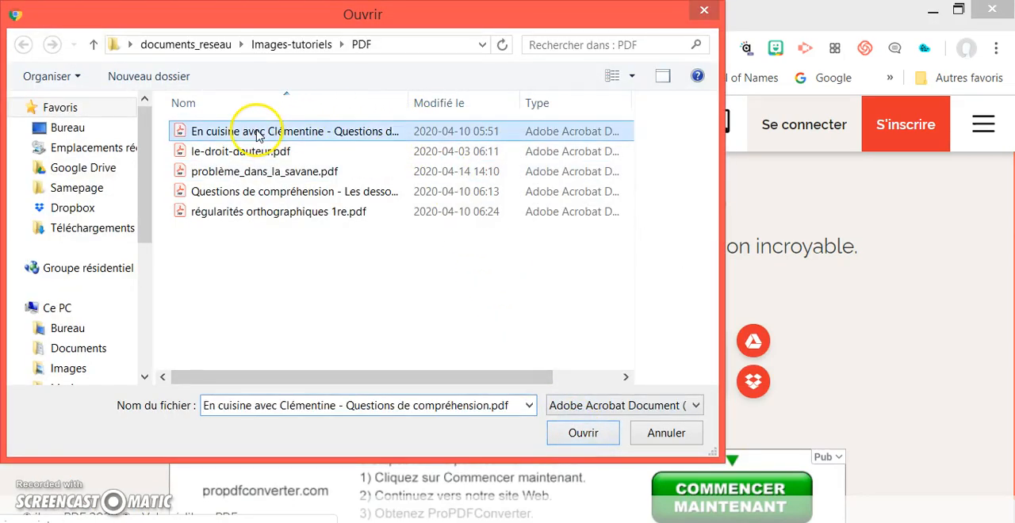
left_click(595, 441)
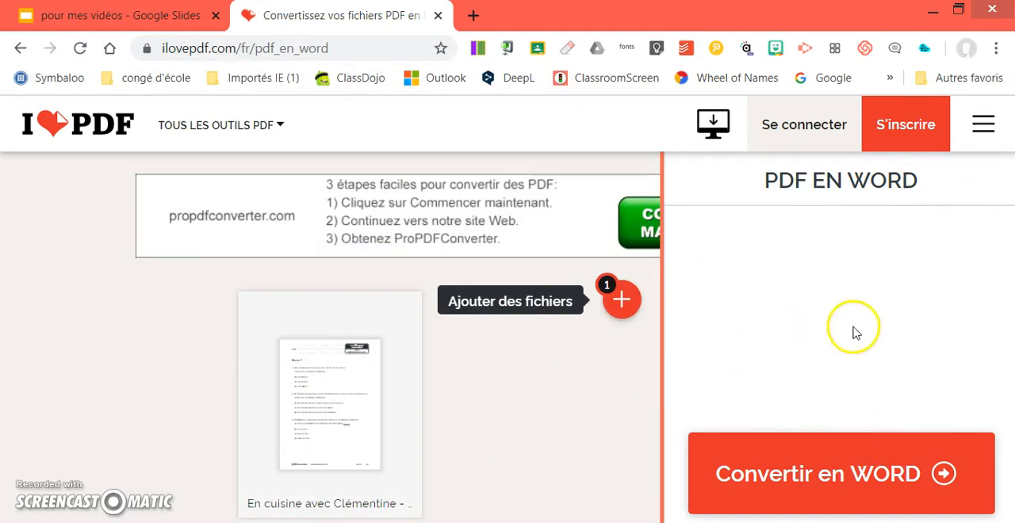
left_click(845, 480)
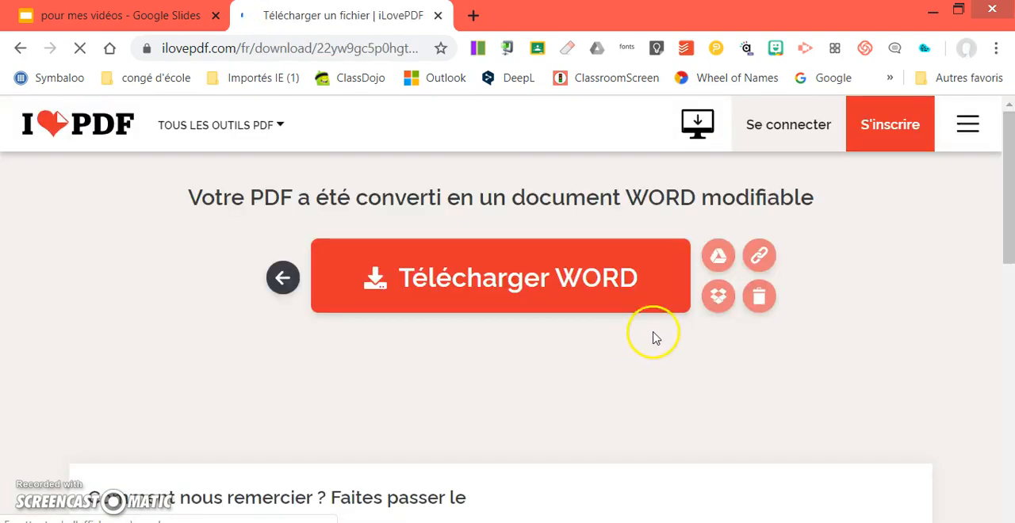
Download the converted Word document into the documents_reseau > Images-tutoriels > PDF folder, keeping the proposed file name
left_click(464, 289)
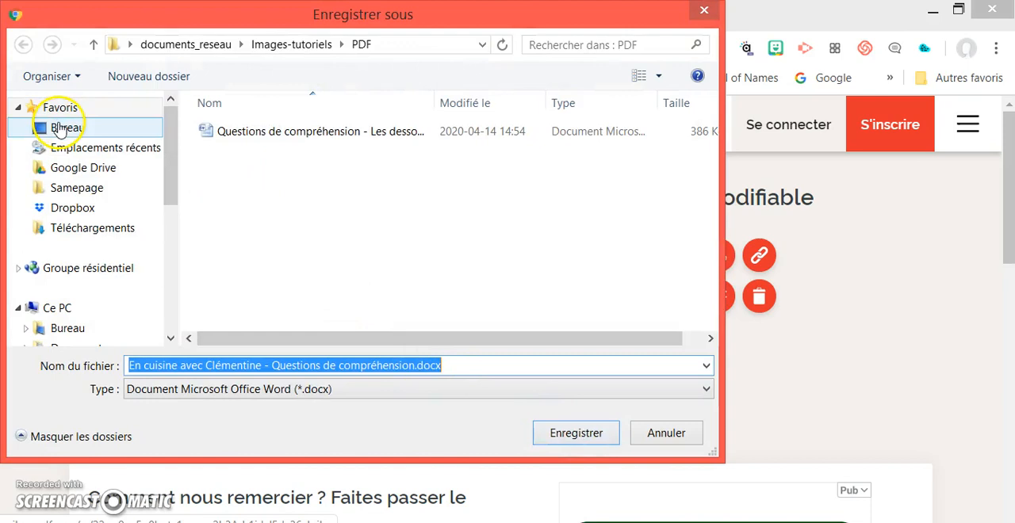
left_click(59, 129)
left_click(272, 227)
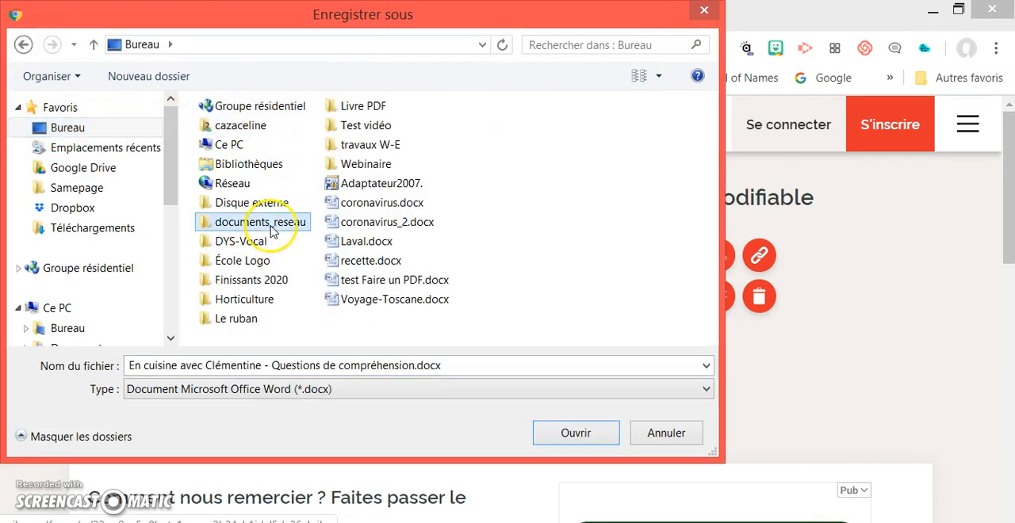
double_click(272, 228)
left_click(266, 197)
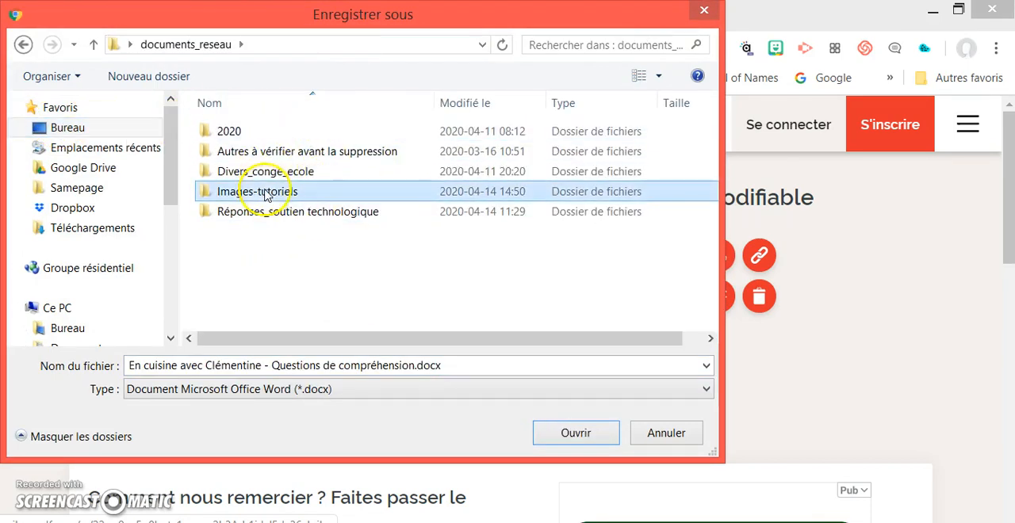
double_click(266, 197)
double_click(238, 152)
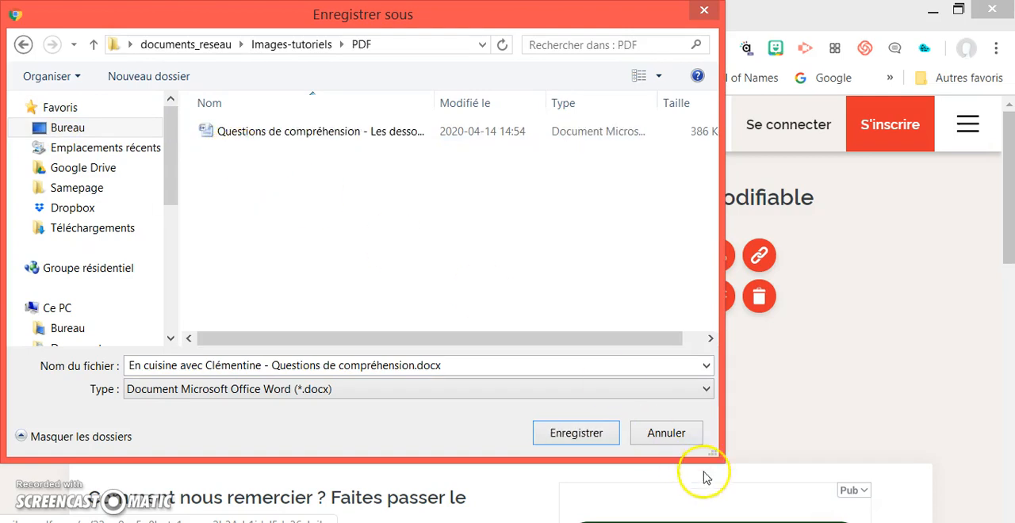
left_click(577, 433)
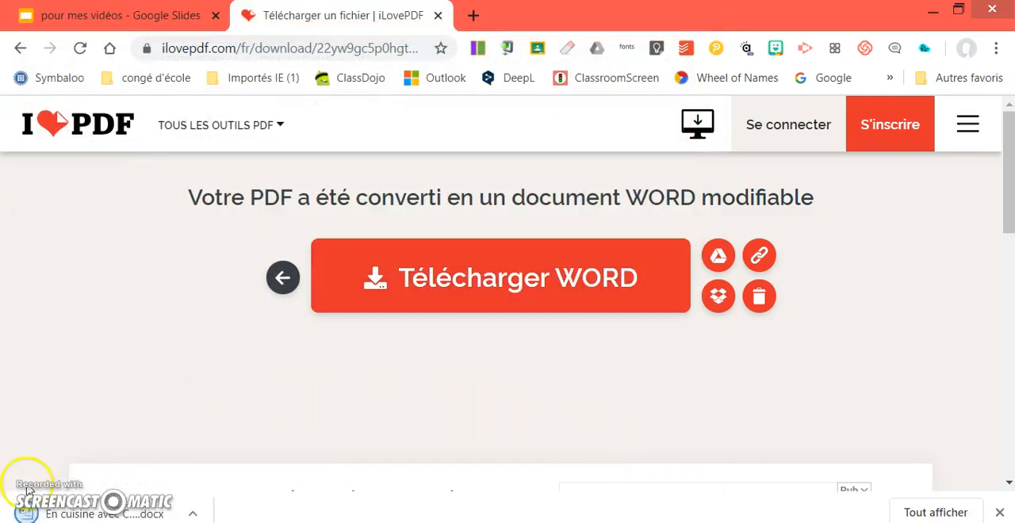
Open the downloaded document in Microsoft Word and delete the writing-lines image from the page header
left_click(70, 515)
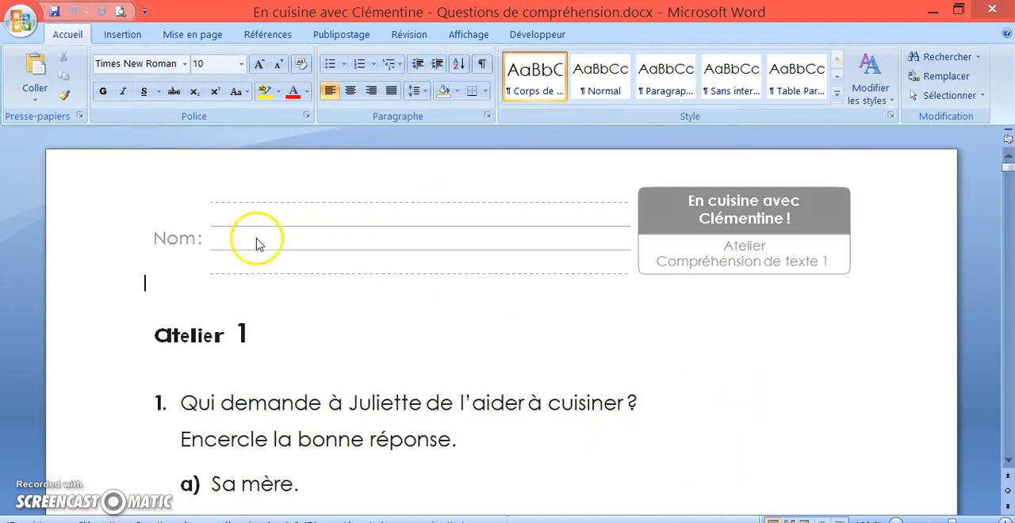
double_click(330, 229)
left_click(357, 229)
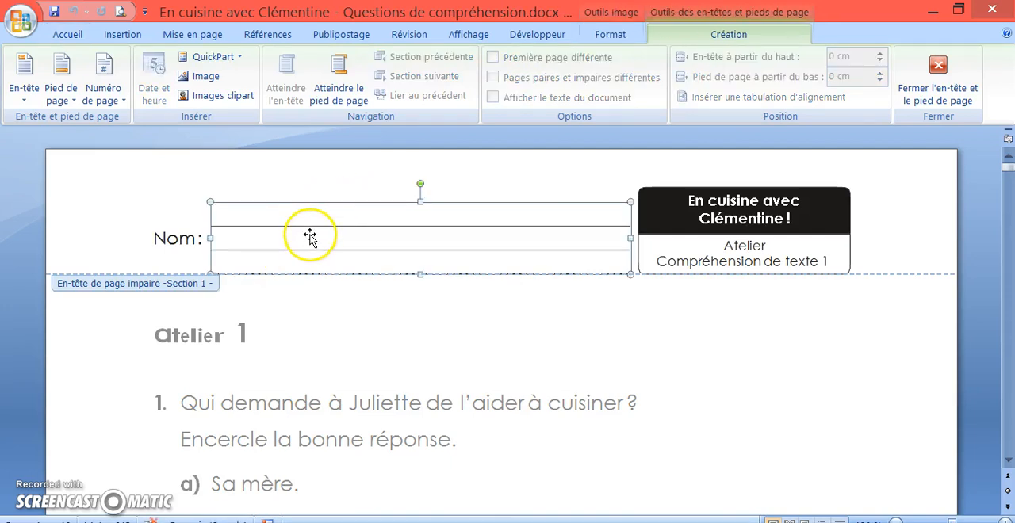
key("Delete")
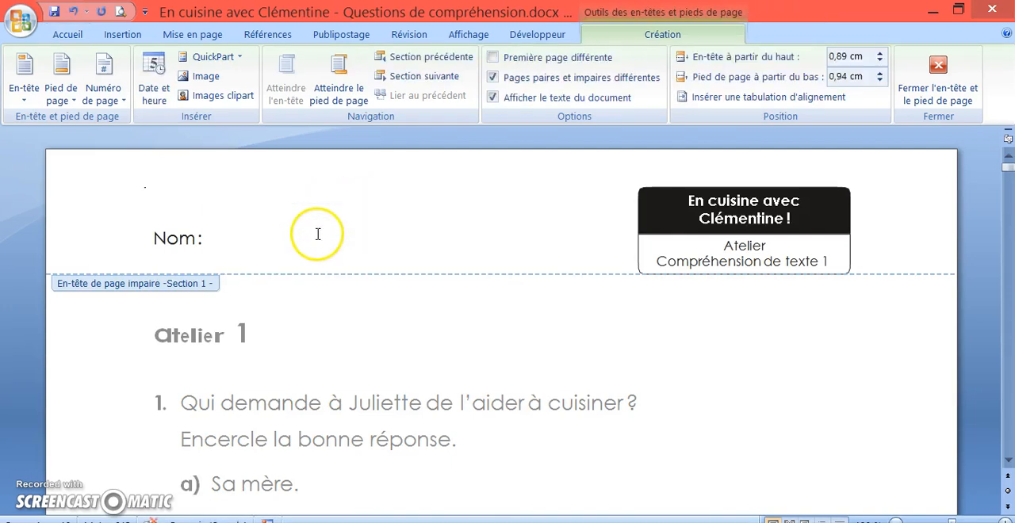
Delete the "Nom :" text from its text box in the header and return to the document body
double_click(218, 239)
left_click(207, 238)
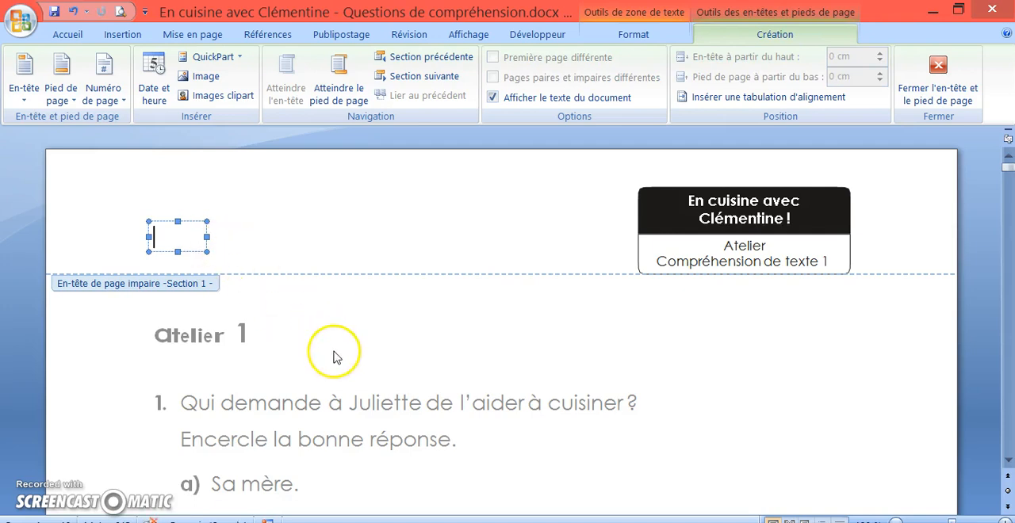
double_click(461, 437)
Look through the converted questions, save the document, and close Word to return to the browser
scroll(762, 449, "down", 1)
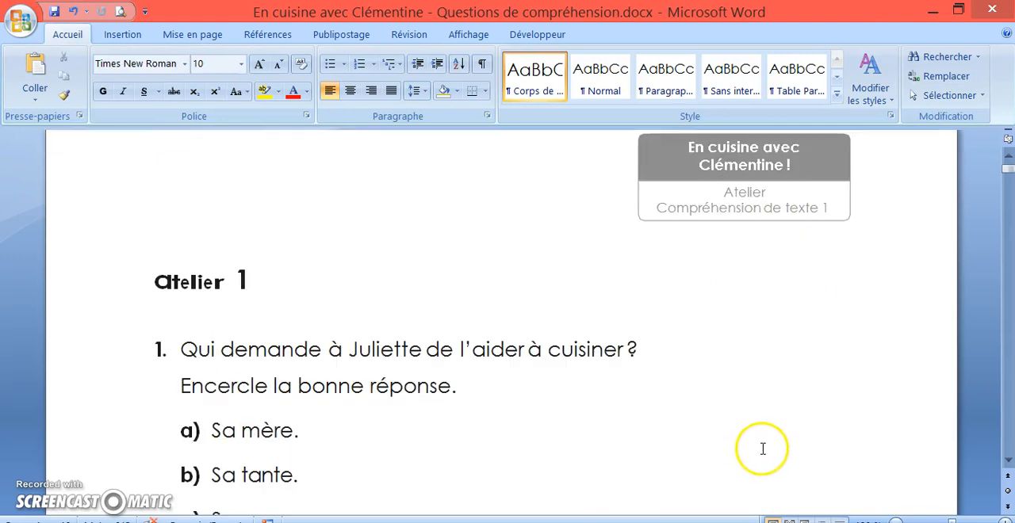
scroll(757, 476, "down", 4)
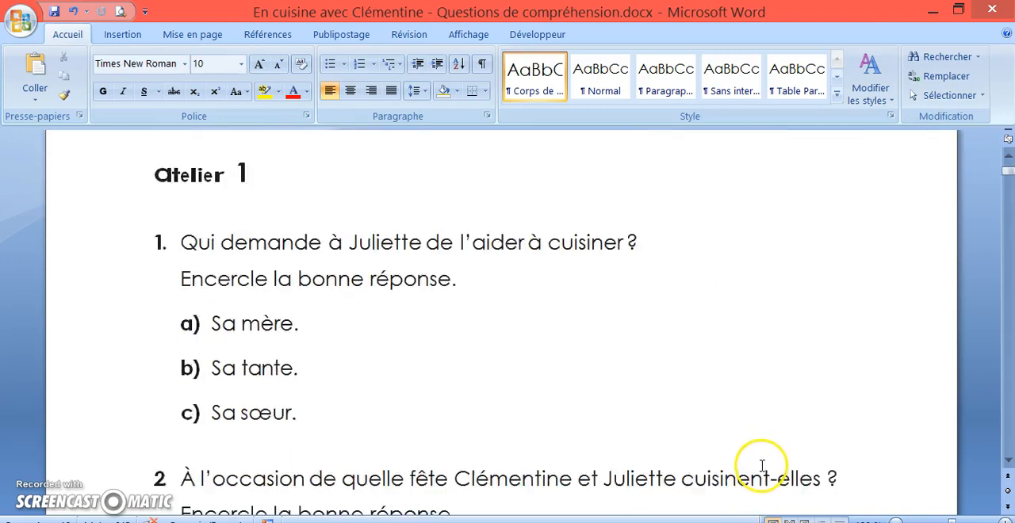
scroll(737, 466, "down", 1)
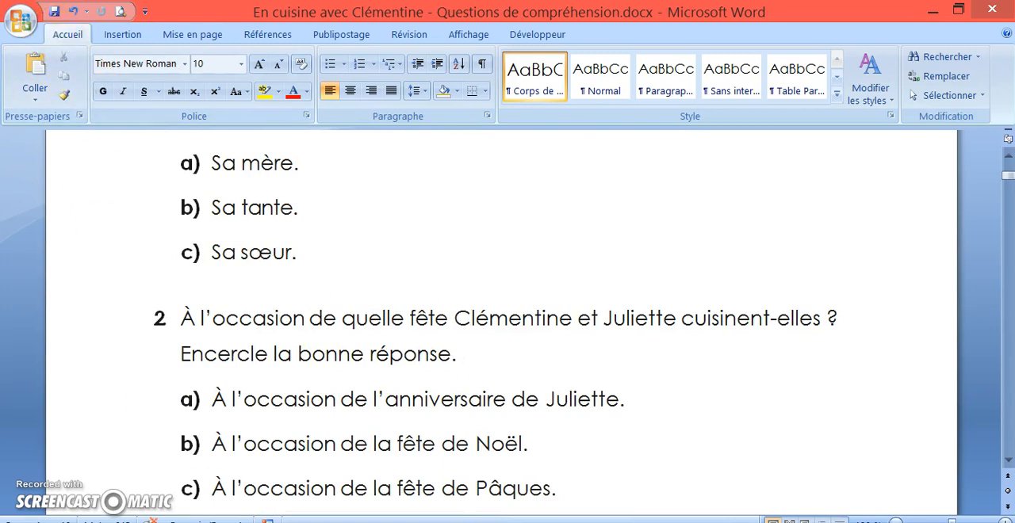
left_click(54, 12)
left_click(996, 11)
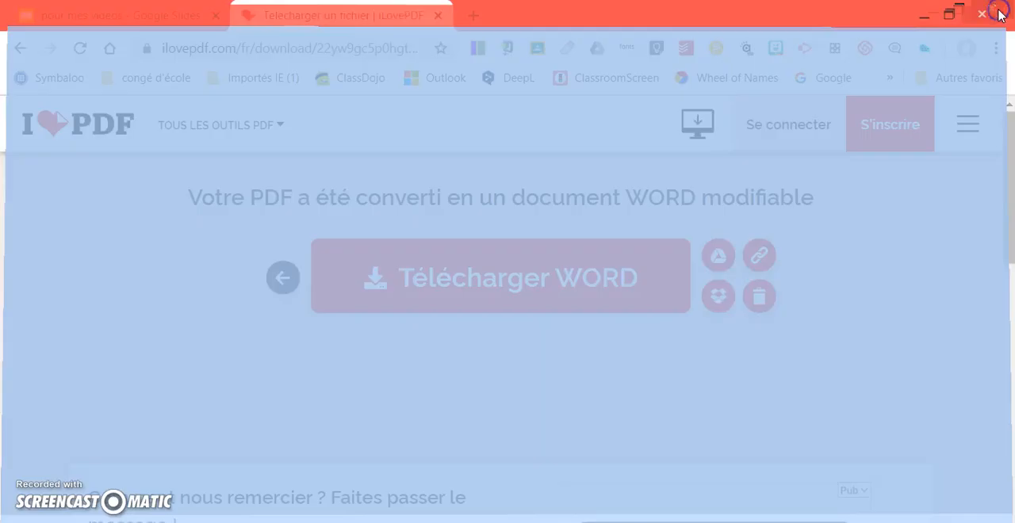
Open Google in a new browser tab and switch to the other signed-in account
left_click(470, 16)
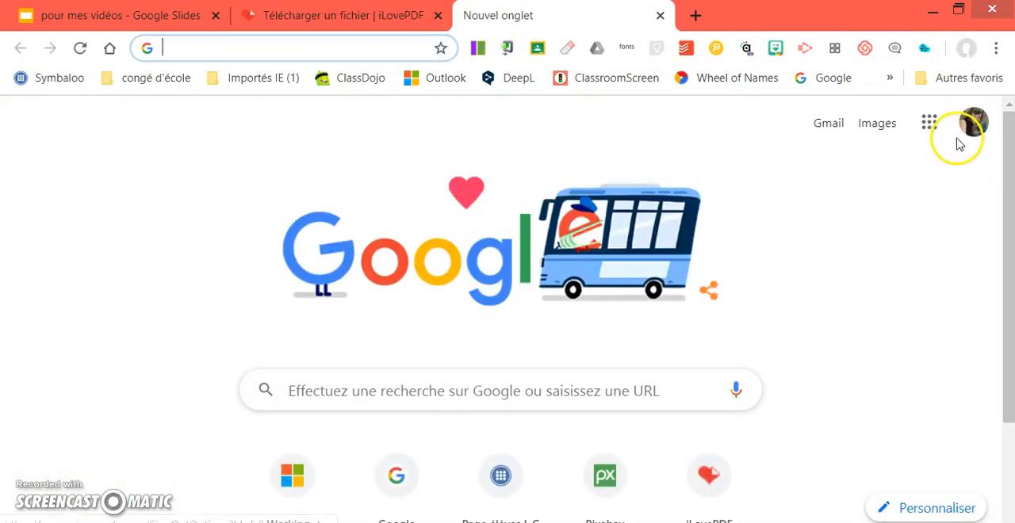
left_click(974, 122)
left_click(809, 392)
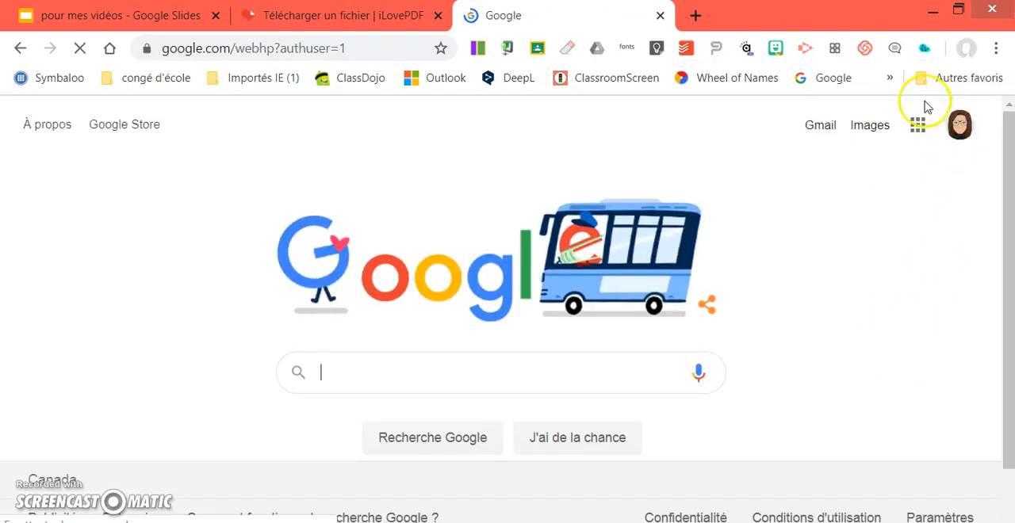
Go to Google Drive and open the "Tutoriel divers" folder in Mon Drive
left_click(917, 127)
left_click(916, 208)
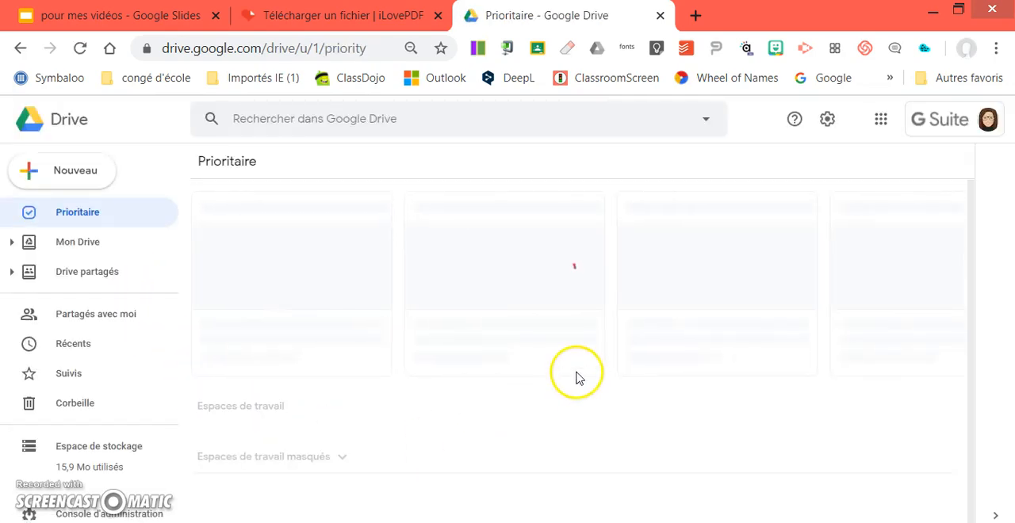
left_click(87, 246)
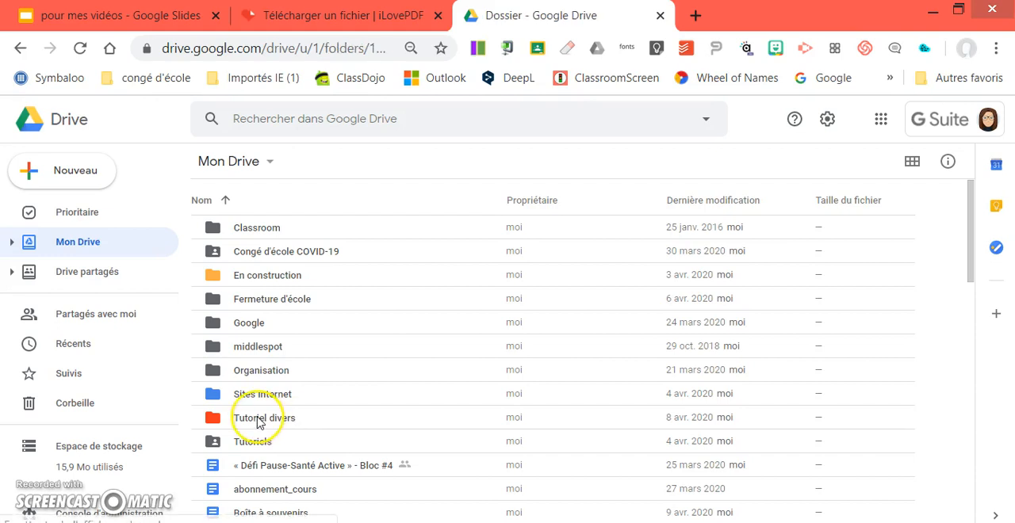
double_click(257, 422)
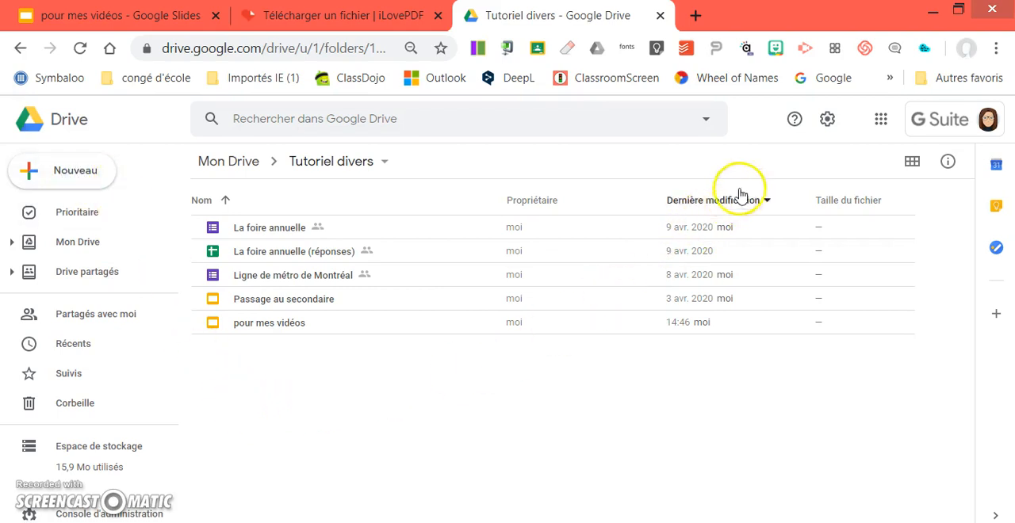
Ensure the Drive settings have "Convertir les fichiers importés au format Google Docs" enabled, and confirm them
left_click(829, 123)
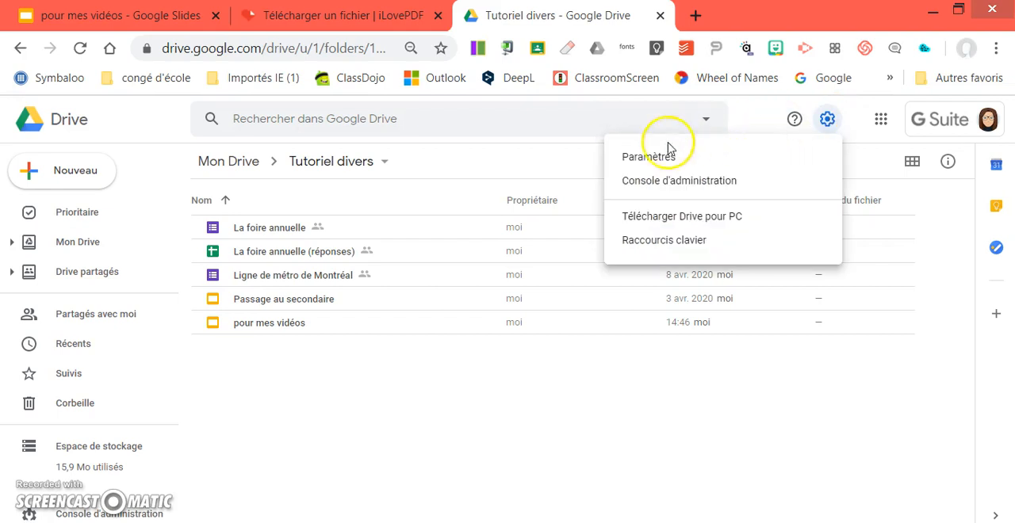
left_click(634, 163)
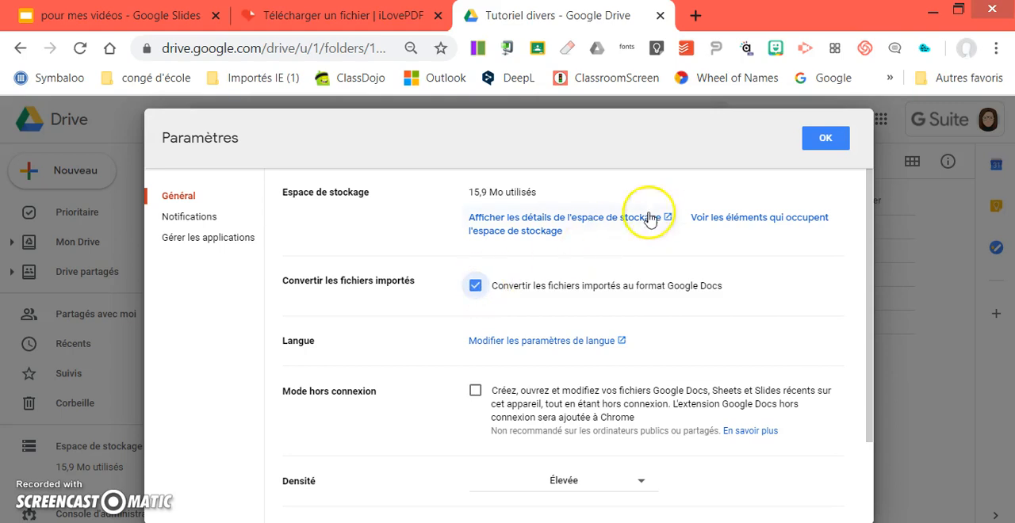
left_click(826, 141)
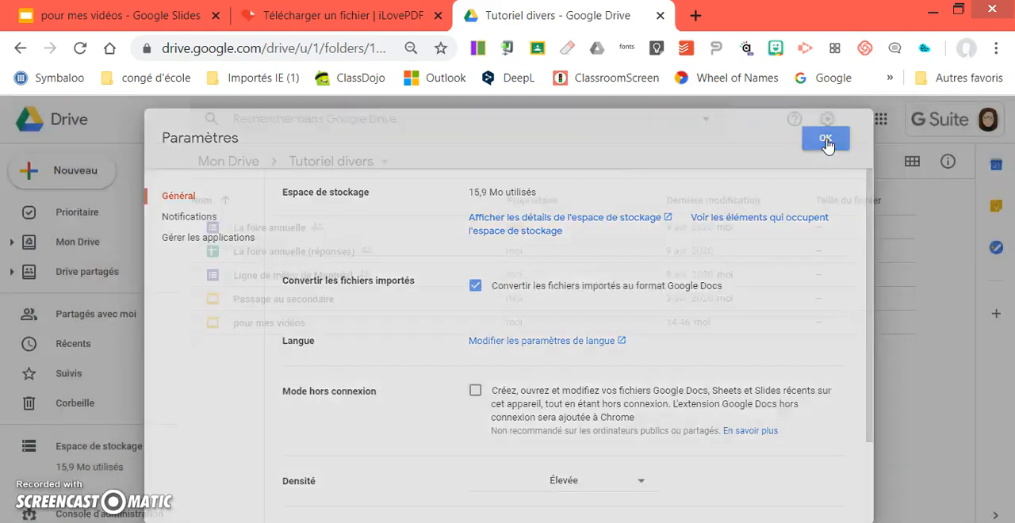
Import "En cuisine avec Clémentine - Questions de compréhension.docx" into the folder and open the resulting Google Docs document
left_click(22, 175)
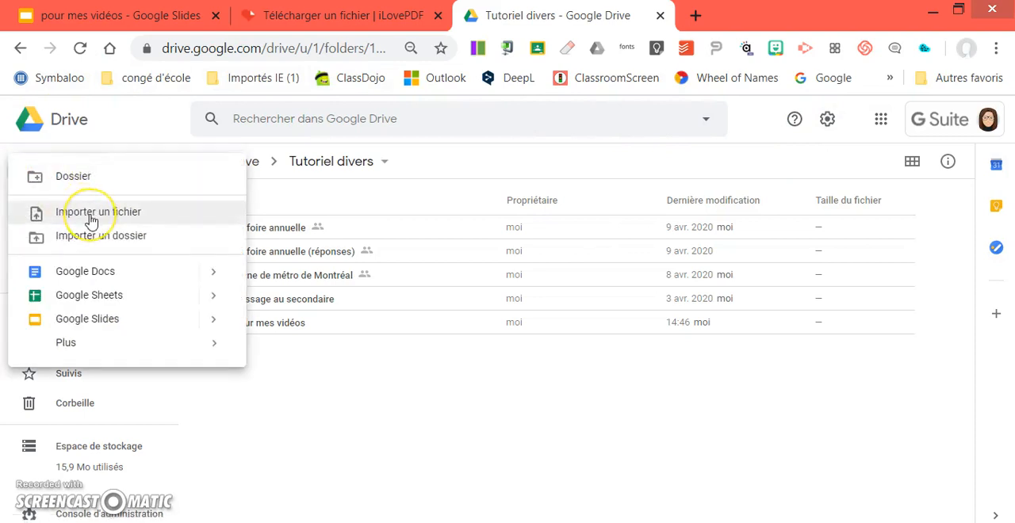
left_click(91, 212)
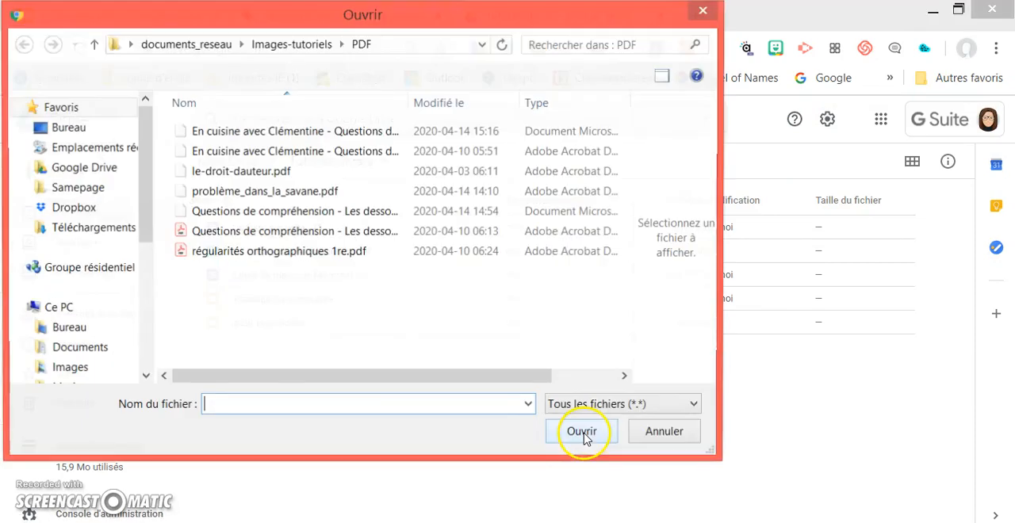
left_click(291, 135)
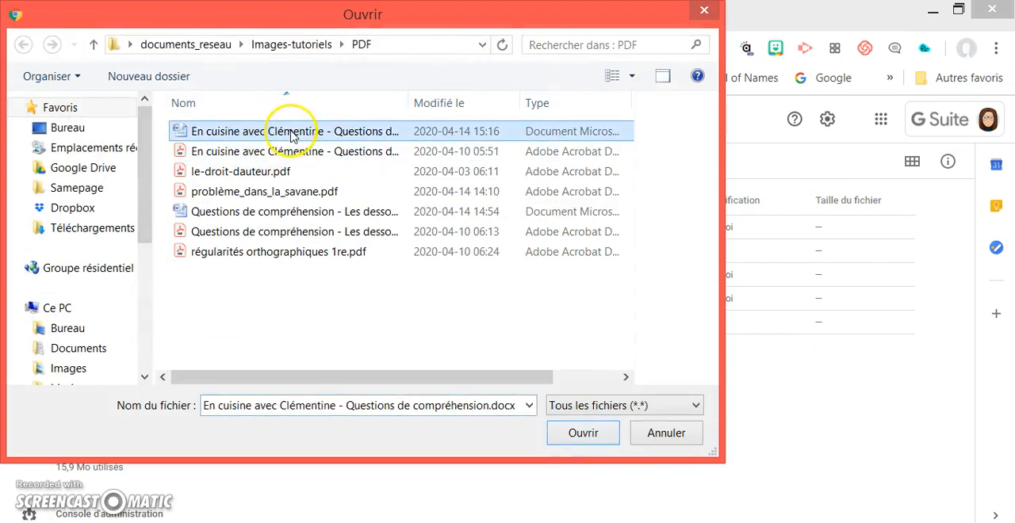
left_click(584, 433)
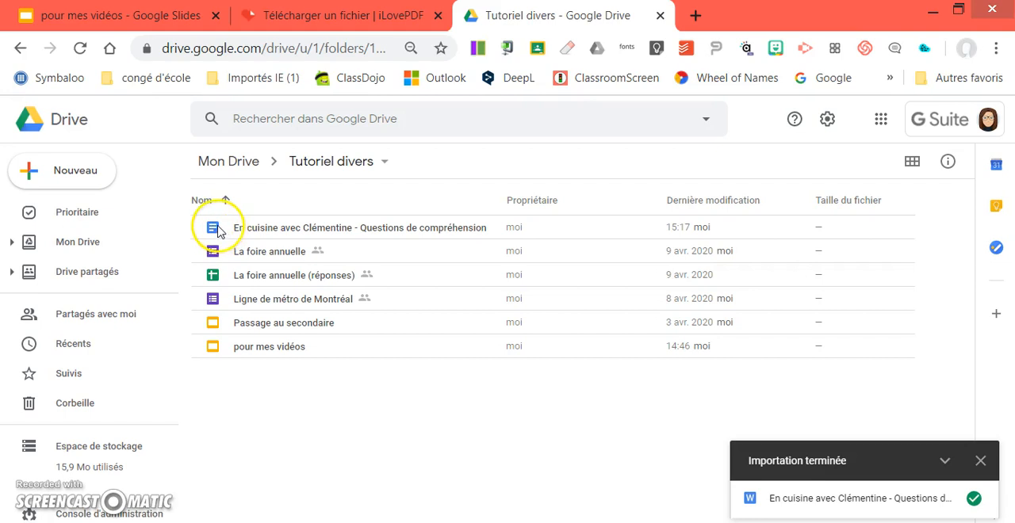
double_click(339, 232)
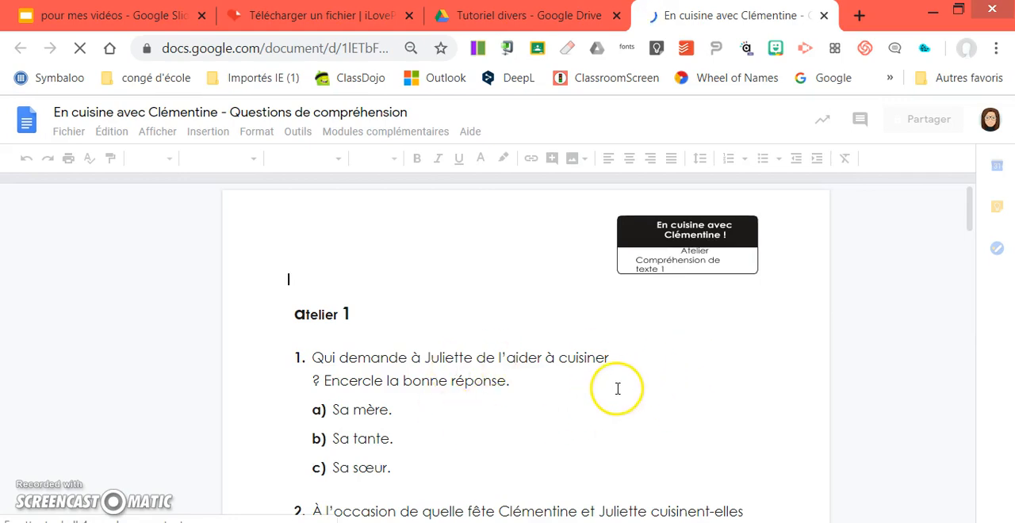
Replace "Encercle la bonne réponse." in question 1 with "Mets ta réponse en jaune"
left_click(514, 380)
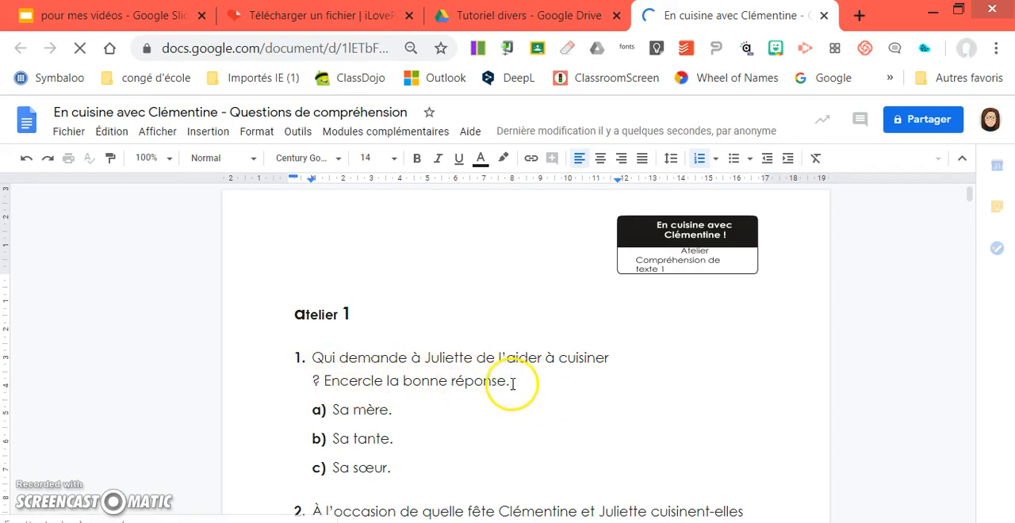
left_click(582, 383)
key("BackSpace")
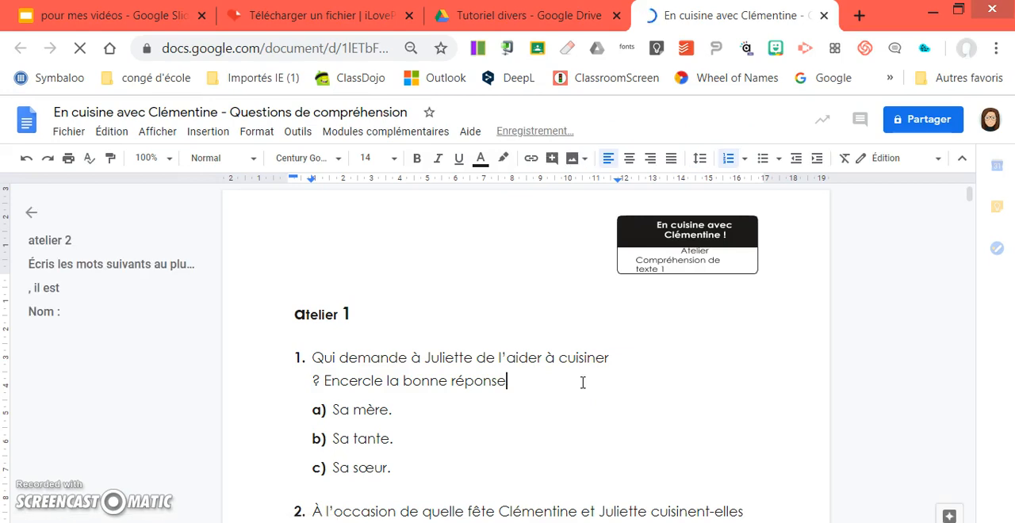
key("BackSpace")
key("BackSpace")
key("BackSpace")
key("BackSpace")
key("BackSpace")
key("BackSpace")
key("BackSpace")
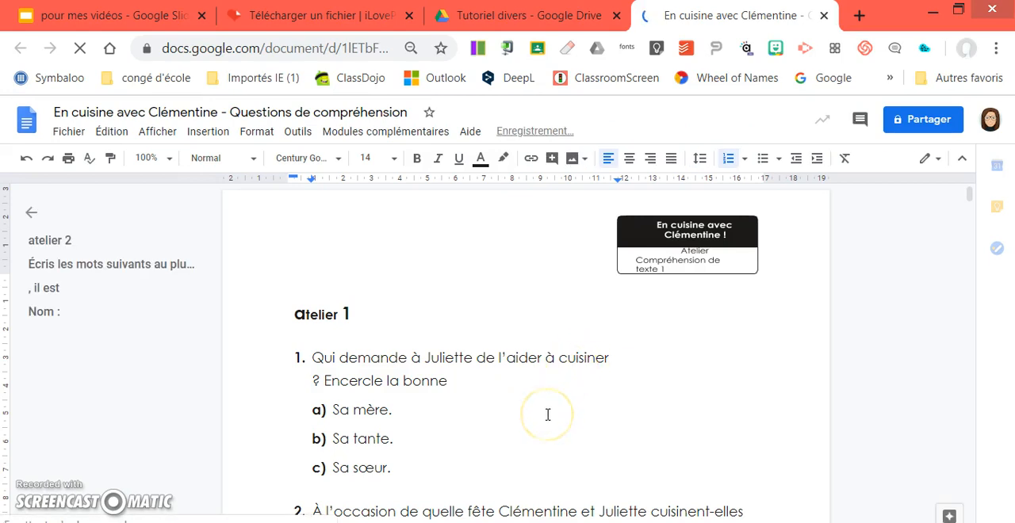
key("BackSpace")
key("BackSpace")
key("BackSpace")
key("BackSpace")
key("BackSpace")
key("BackSpace")
key("BackSpace")
key("BackSpace")
key("BackSpace")
key("BackSpace")
key("BackSpace")
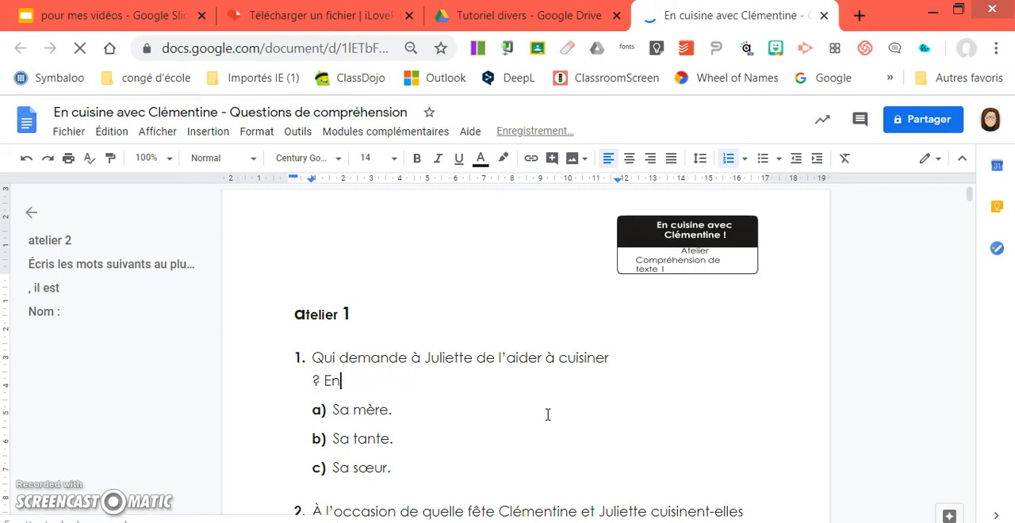
type("m")
type("m")
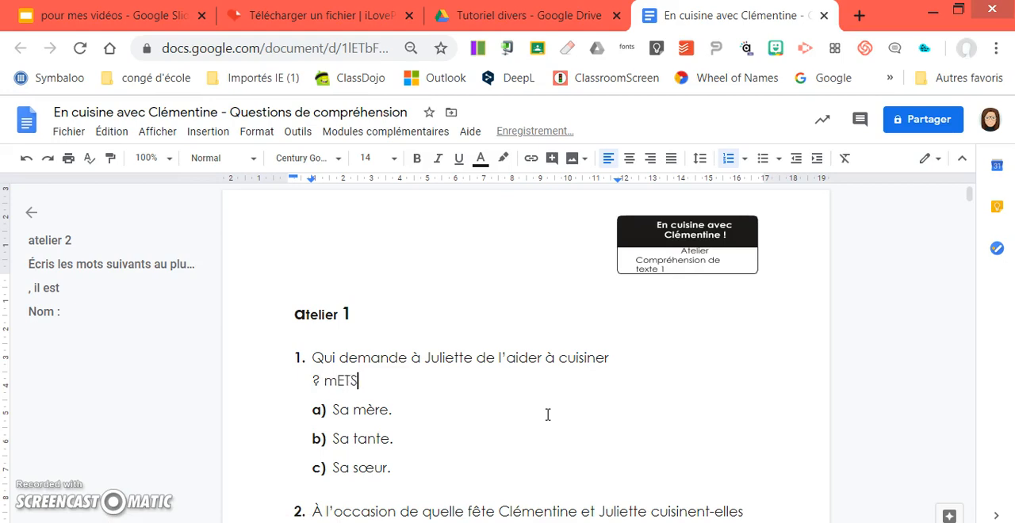
type("Mets ta ré")
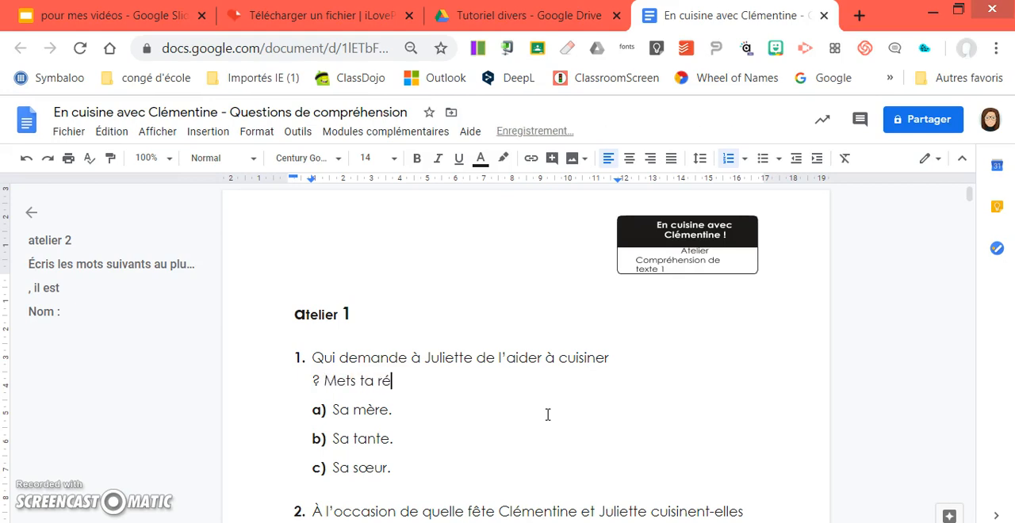
type("ponse en j")
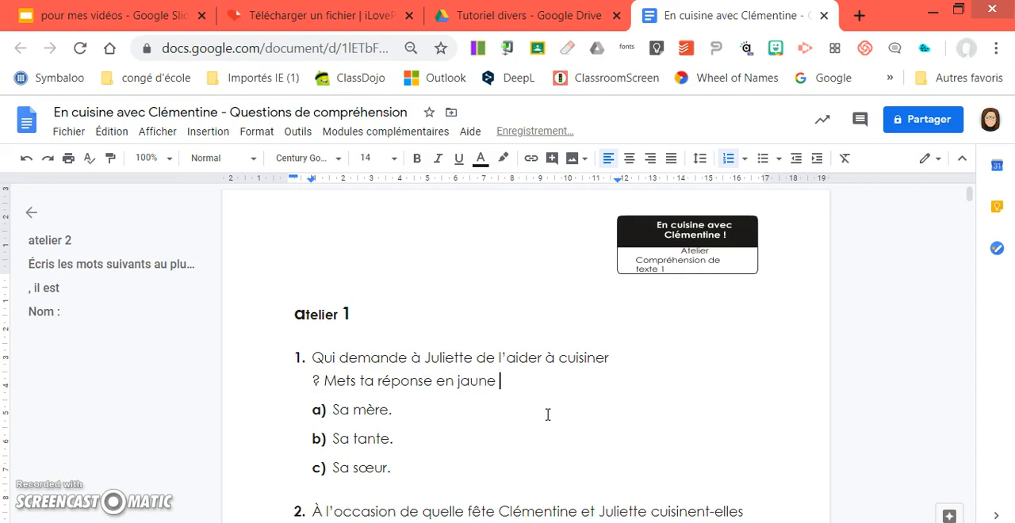
type("aune")
Highlight answer a) "Sa mère." of question 1 in yellow
left_click_drag(392, 410, 332, 409)
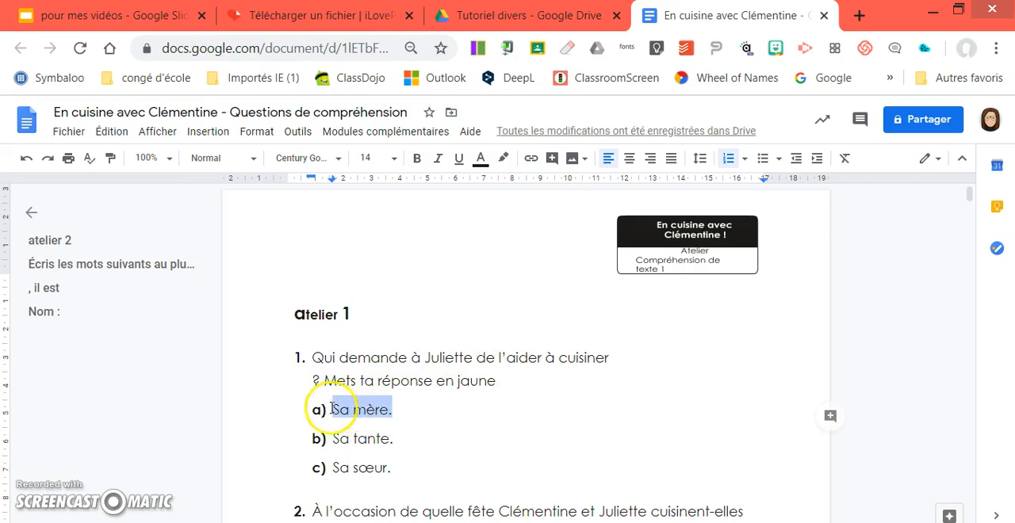
left_click(505, 160)
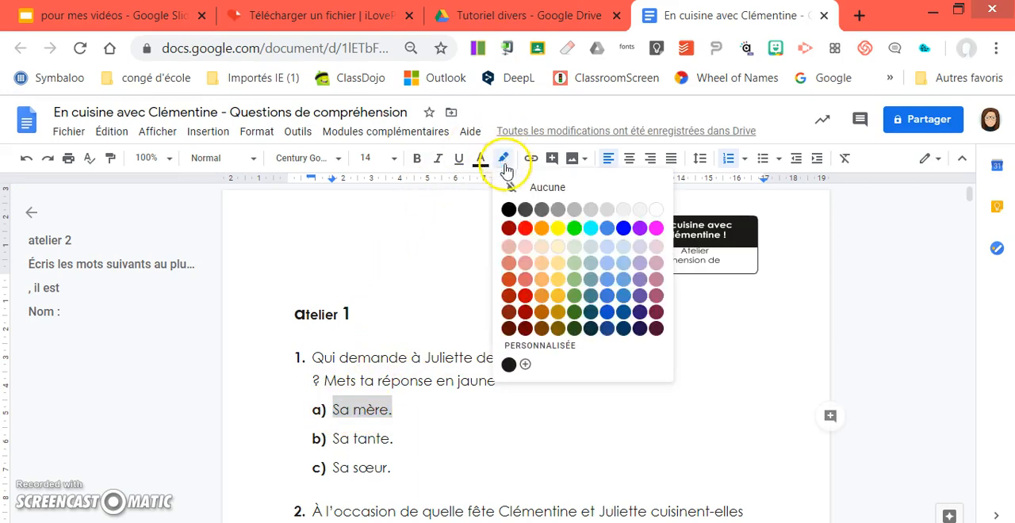
left_click(560, 228)
left_click(547, 440)
Copy question 1's new instruction over "Encercle la bonne réponse." in question 2 and change it to "Mets ta réponse en rouge"
scroll(618, 419, "down", 3)
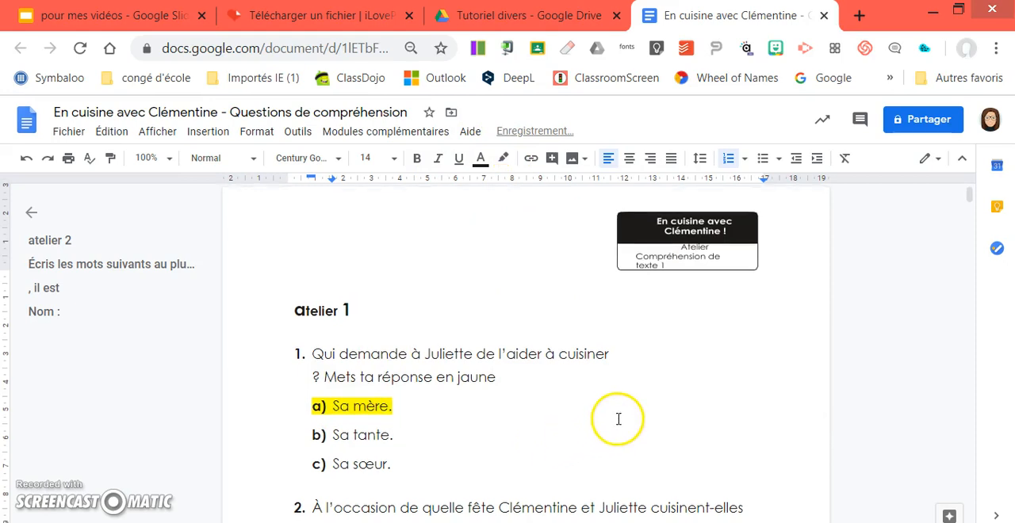
scroll(618, 419, "down", 1)
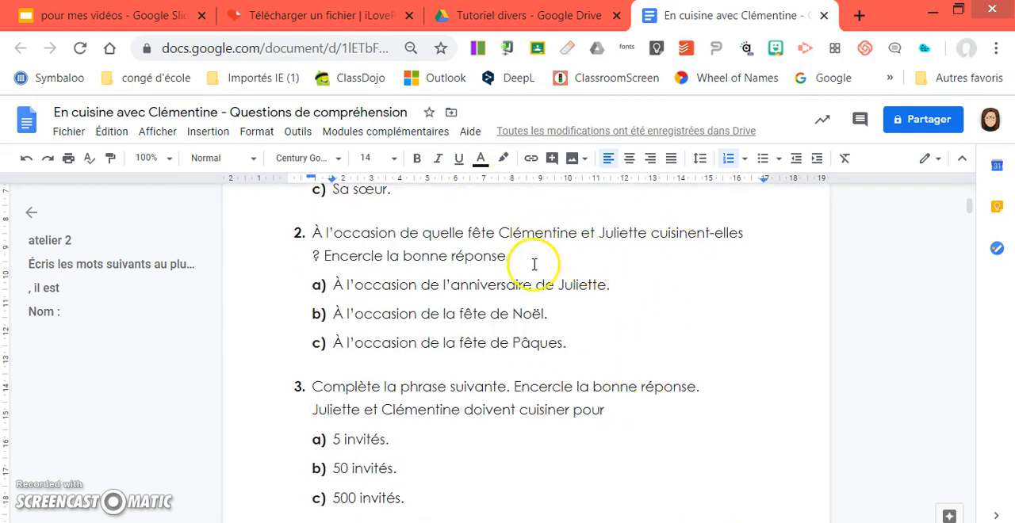
scroll(555, 261, "up", 1)
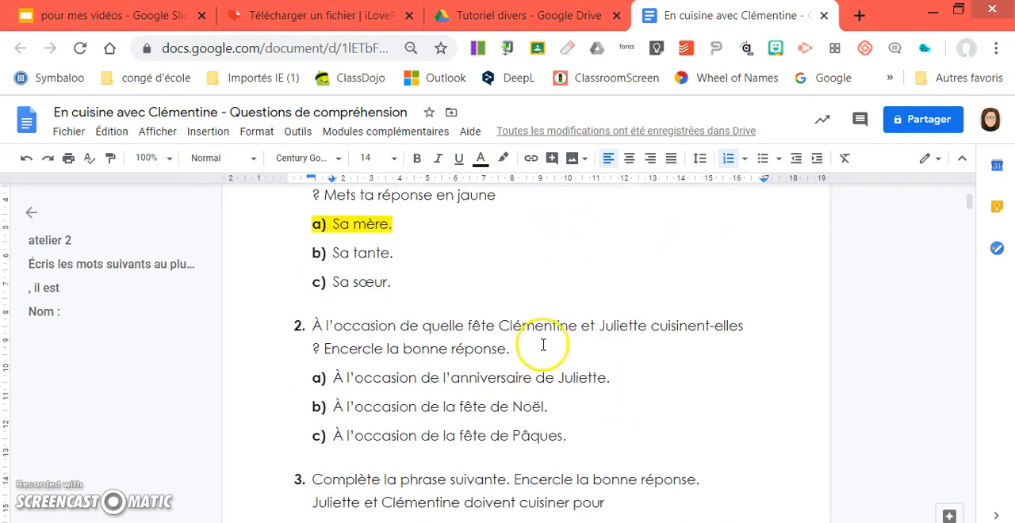
scroll(530, 350, "up", 1)
left_click_drag(500, 289, 324, 287)
key("ctrl+c")
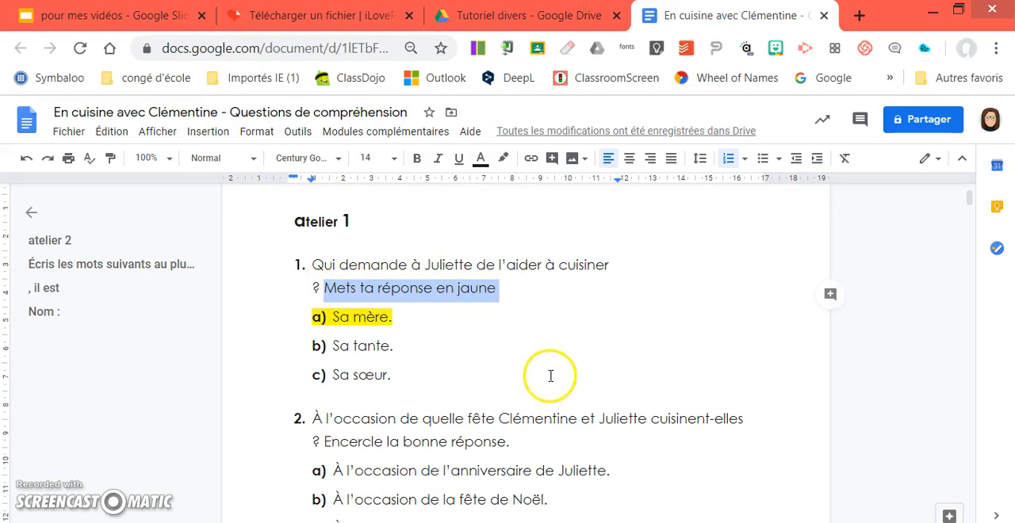
scroll(550, 374, "down", 2)
left_click(515, 259)
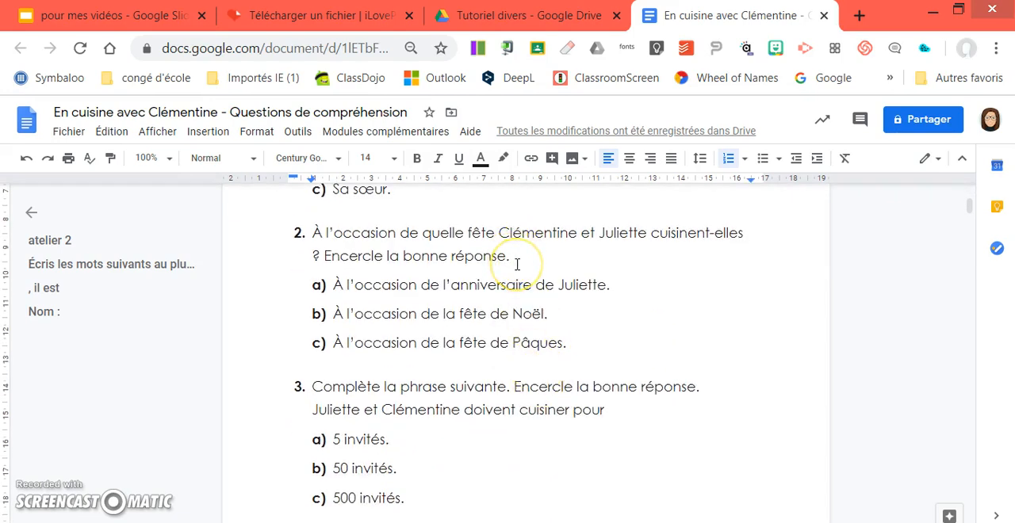
key("BackSpace")
key("BackSpace")
key("BackSpace")
key("BackSpace")
key("BackSpace")
key("BackSpace")
key("BackSpace")
key("BackSpace")
key("BackSpace")
key("BackSpace")
key("BackSpace")
key("BackSpace")
key("BackSpace")
key("BackSpace")
key("BackSpace")
key("BackSpace")
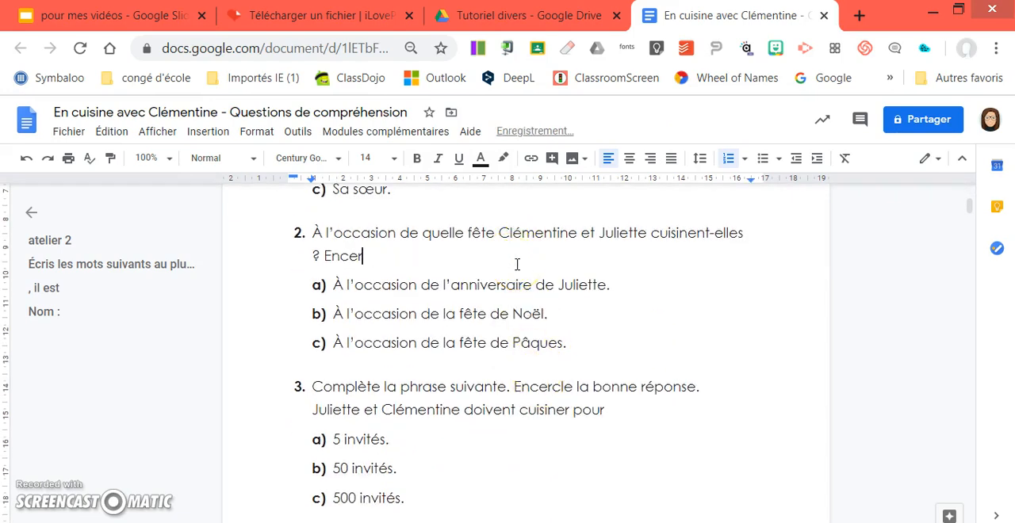
key("BackSpace")
key("BackSpace")
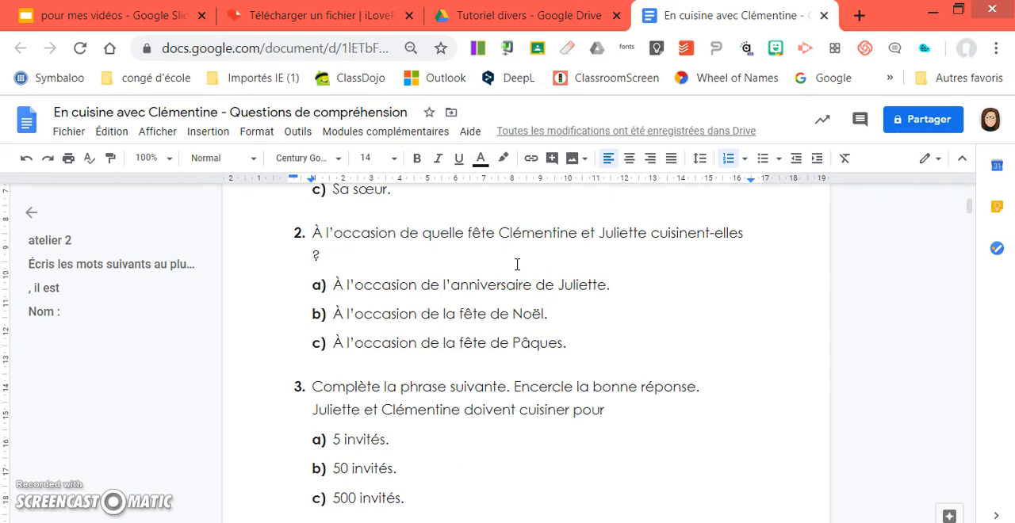
type("Mets ta réponse en jaune")
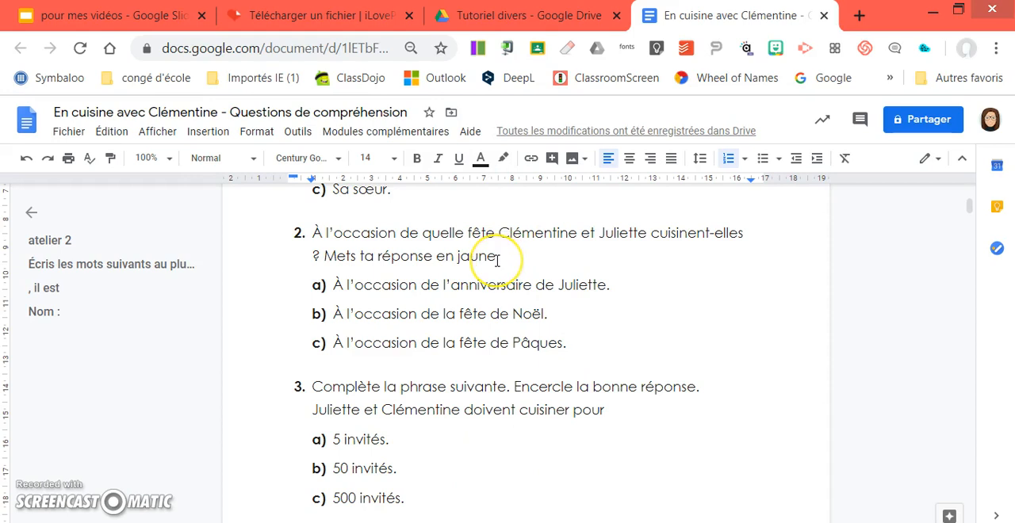
key("BackSpace")
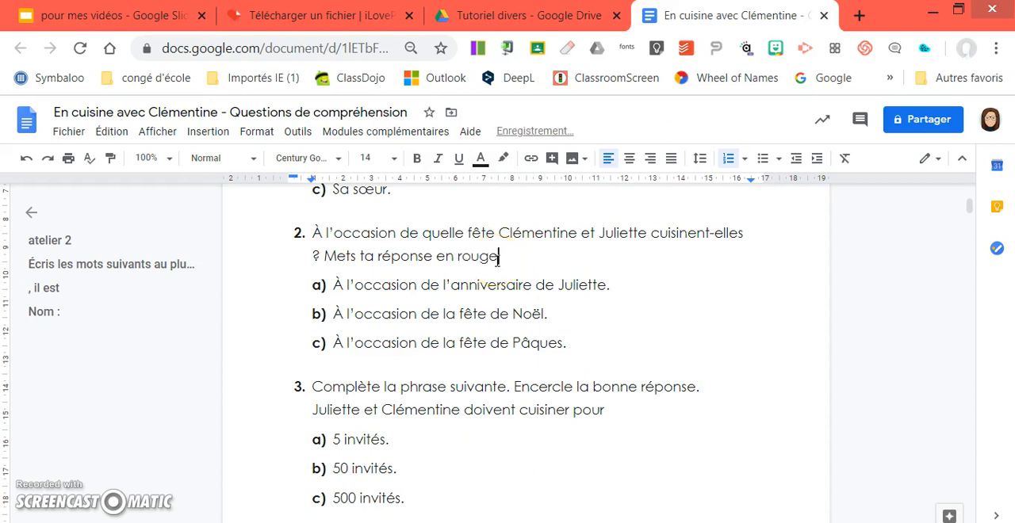
left_click(655, 439)
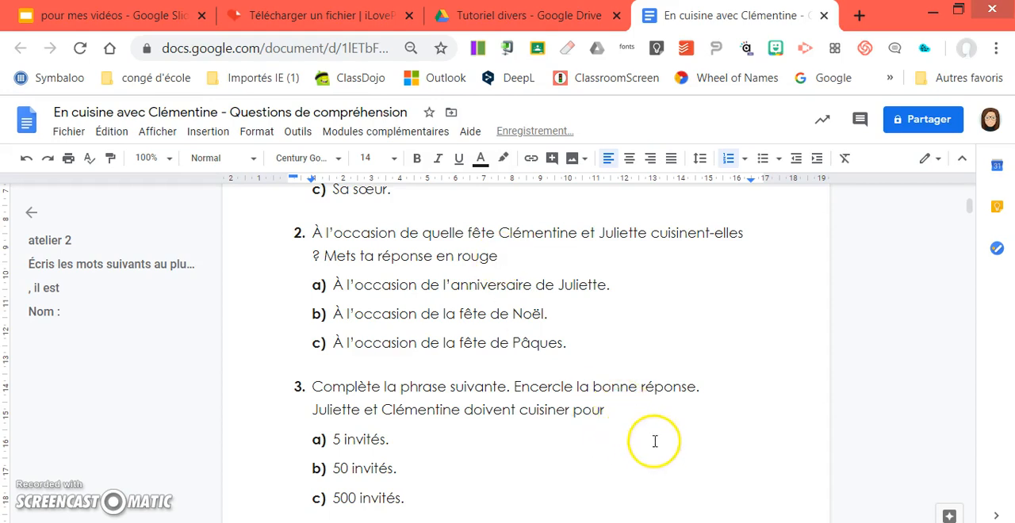
Replace "Encercle la bonne réponse." in question 3 with the copied "Mets ta réponse en" instruction, using a different colour word
left_click_drag(703, 388, 529, 398)
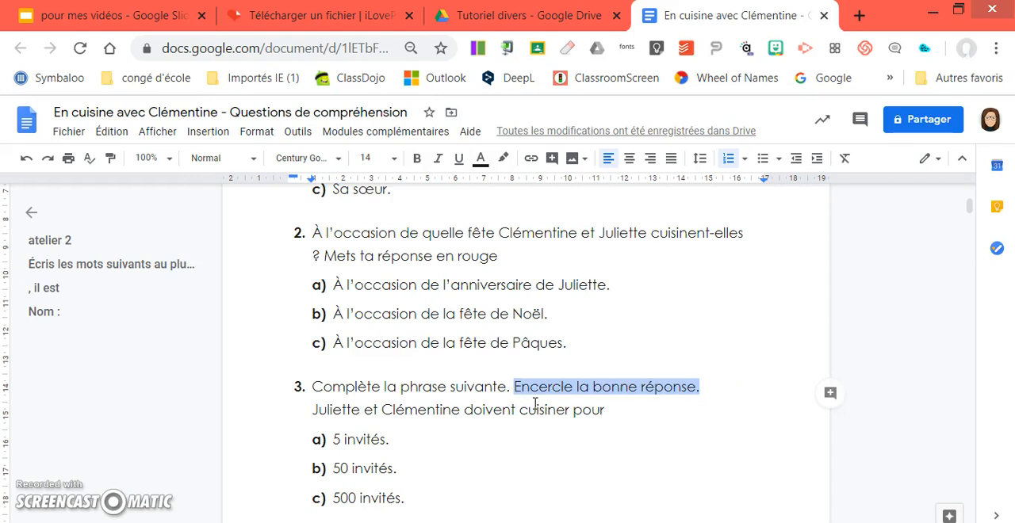
key("BackSpace")
key("ctrl+v")
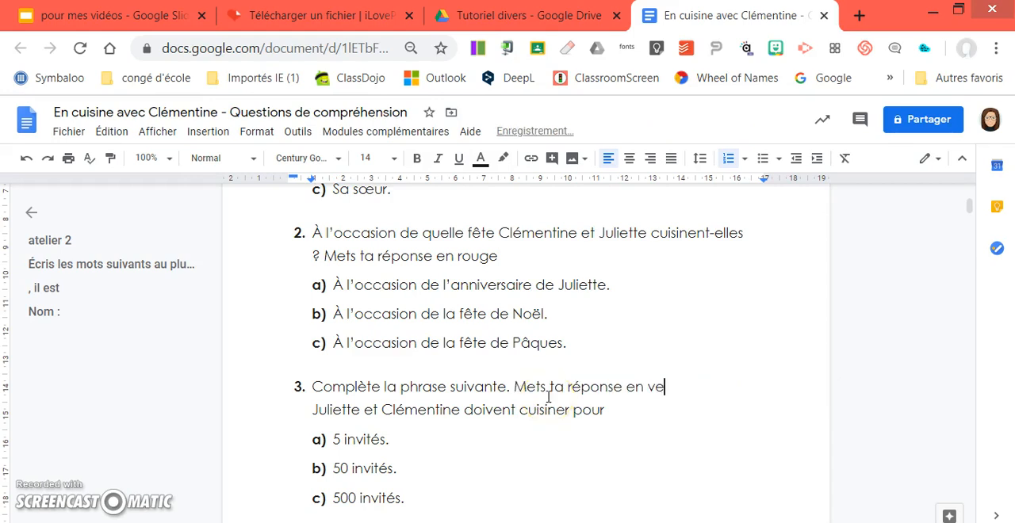
Delete the writing lines and the "Nom :" box from the header of the second page
scroll(674, 379, "down", 8)
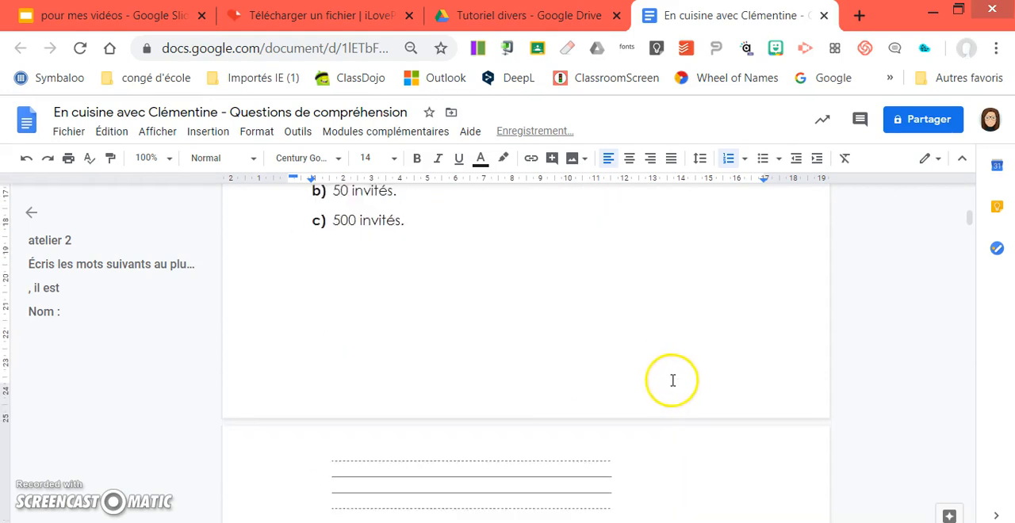
scroll(676, 379, "up", 4)
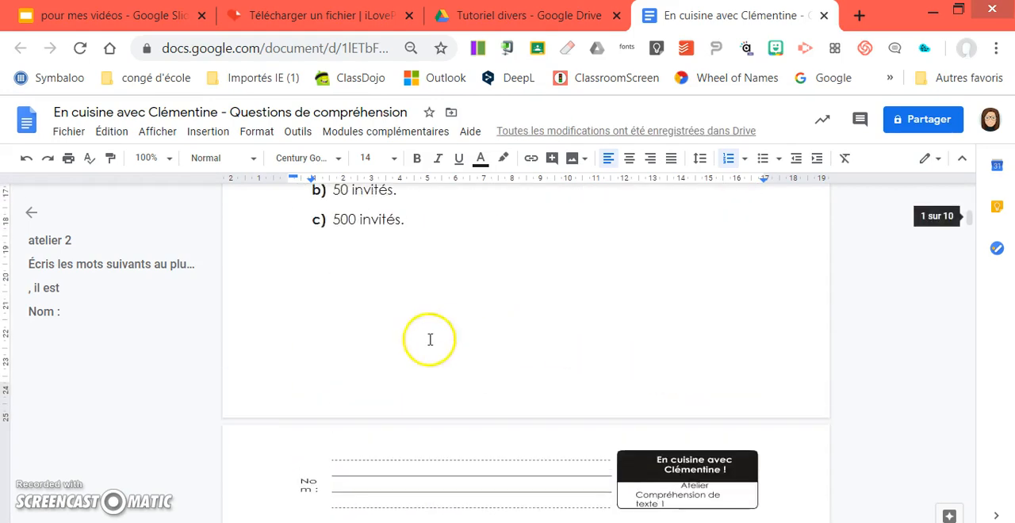
left_click(430, 480)
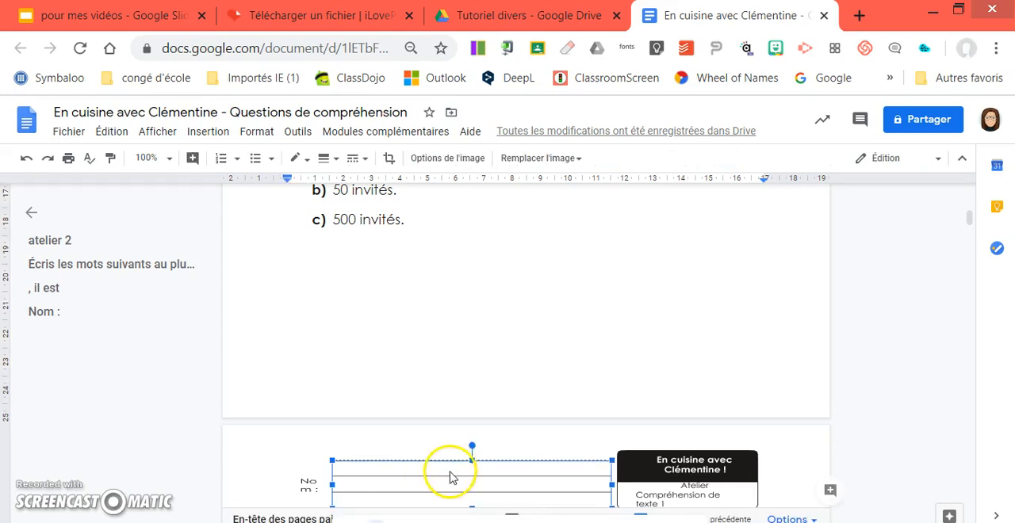
left_click_drag(466, 478, 322, 480)
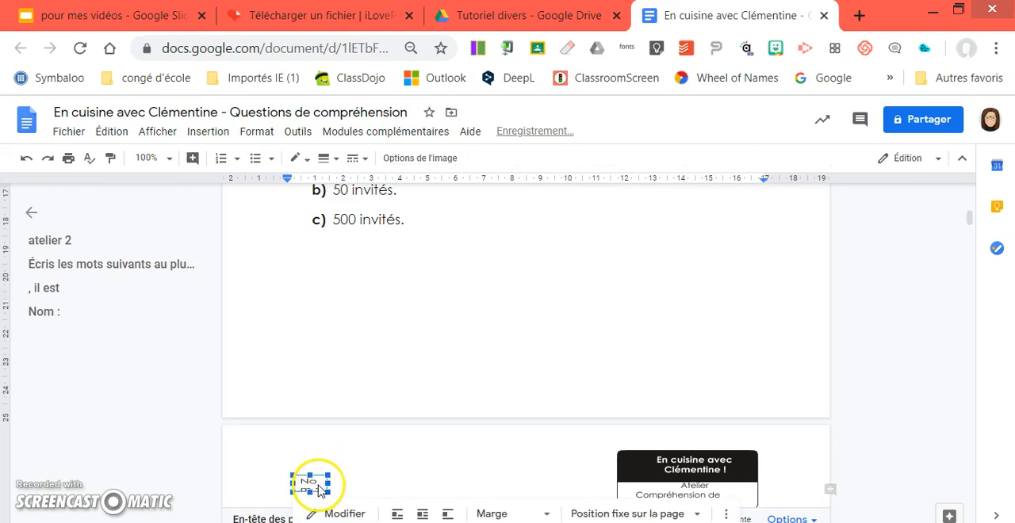
key("Delete")
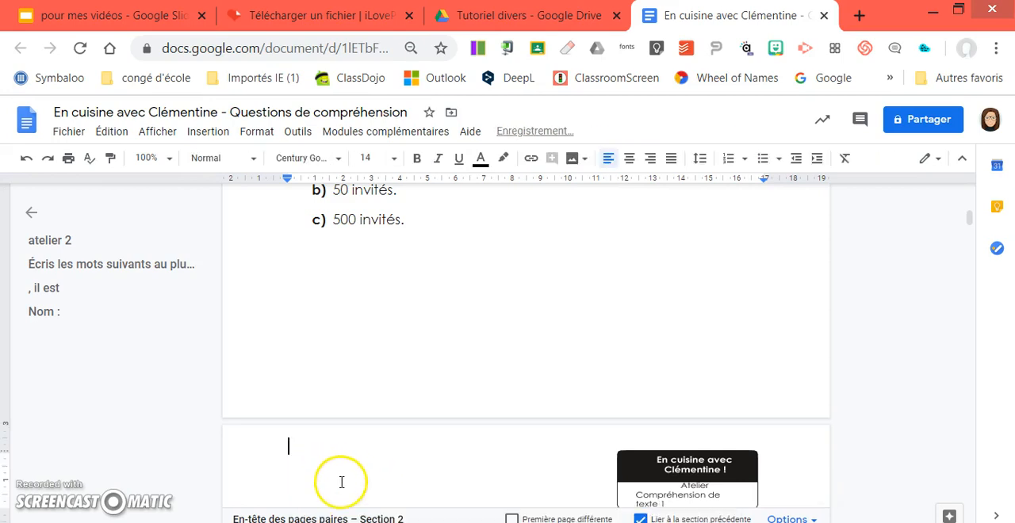
Look through the questions on the following pages to check the converted worksheet's layout
scroll(476, 462, "down", 3)
scroll(602, 389, "down", 2)
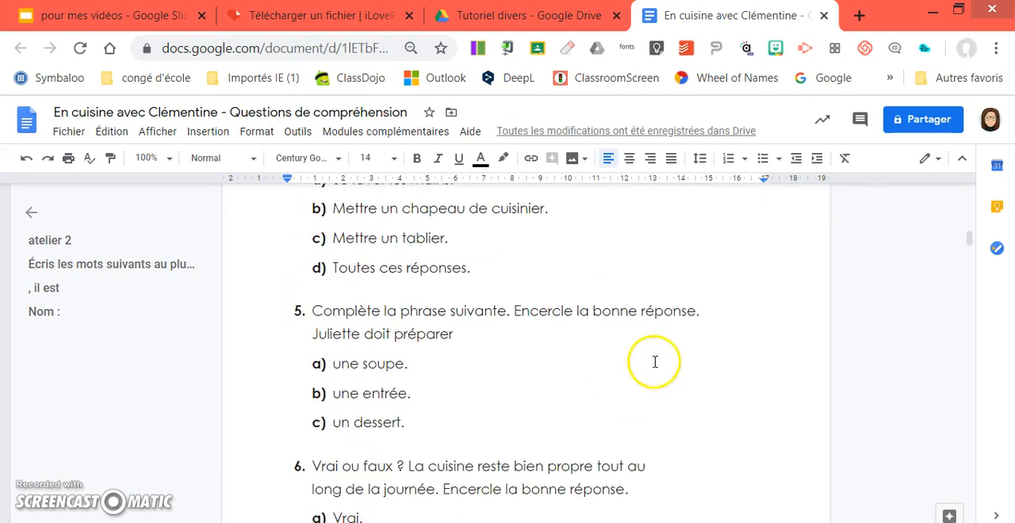
left_click(639, 378)
scroll(655, 385, "down", 4)
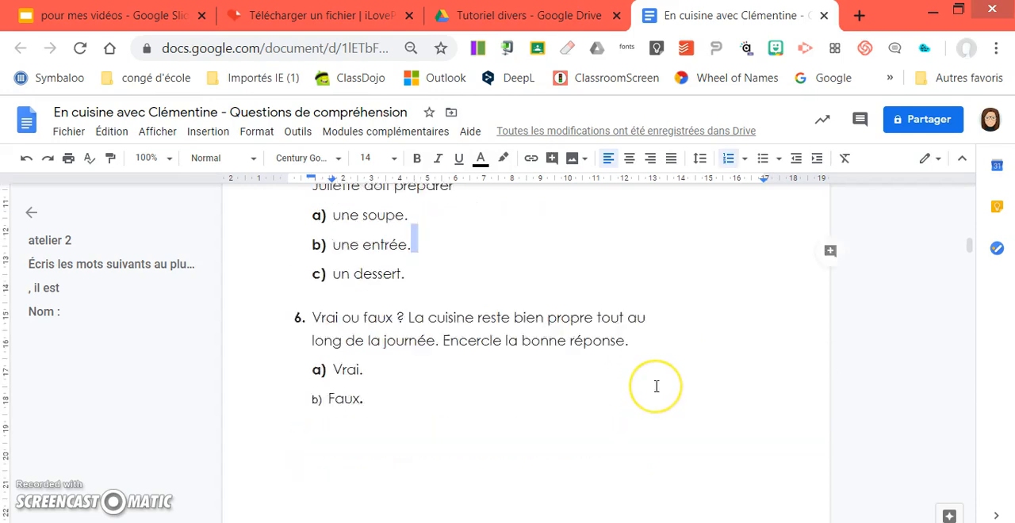
scroll(651, 386, "down", 3)
scroll(602, 408, "down", 3)
scroll(601, 409, "up", 5)
scroll(600, 409, "up", 10)
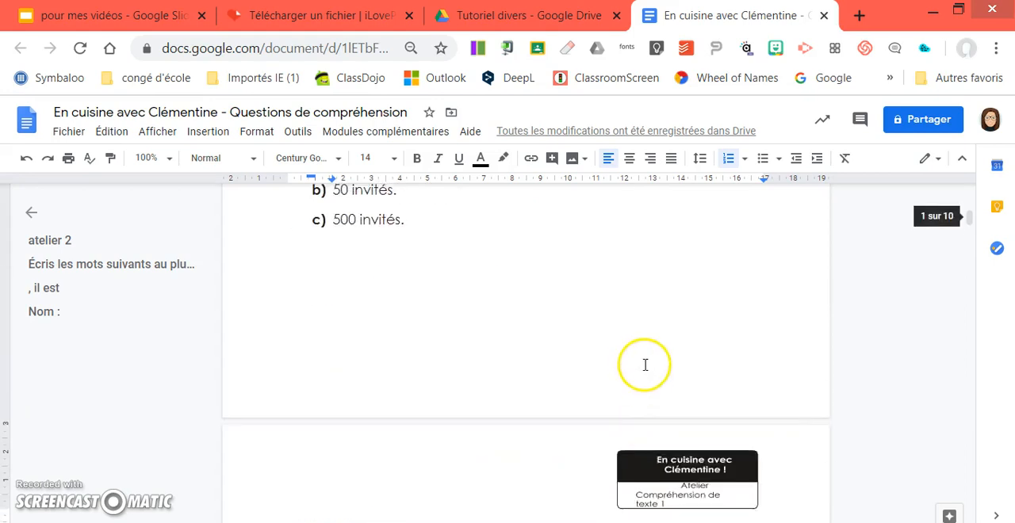